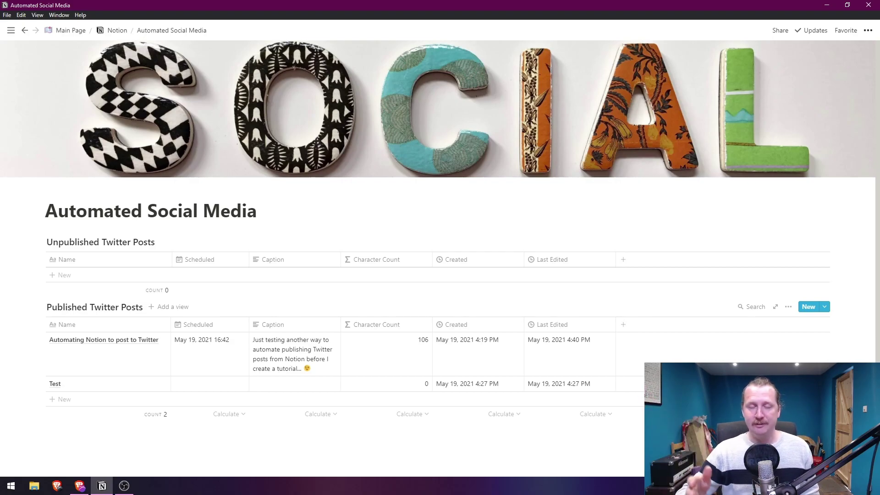
Step: Switch to Automate.io and start connecting Notion as a new app up to its access request, closing it without granting access
{"action": "key", "text": "alt+Tab"}
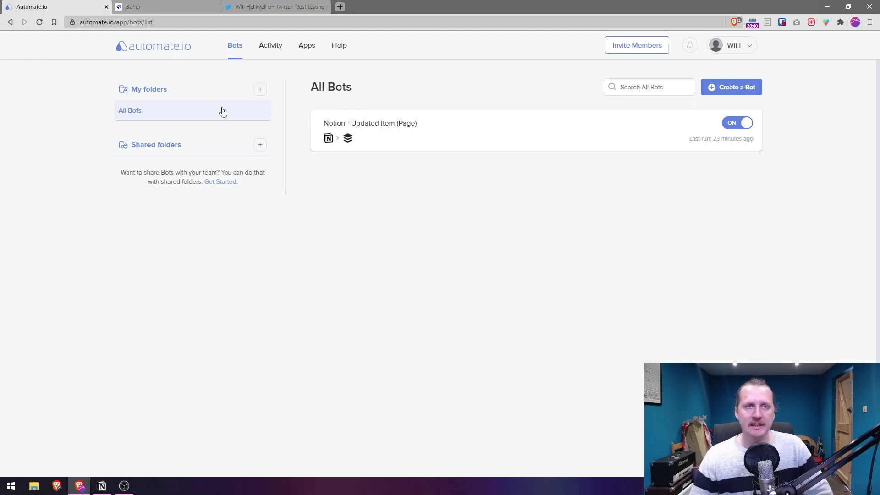
{"action": "left_click", "coordinate": [306, 47]}
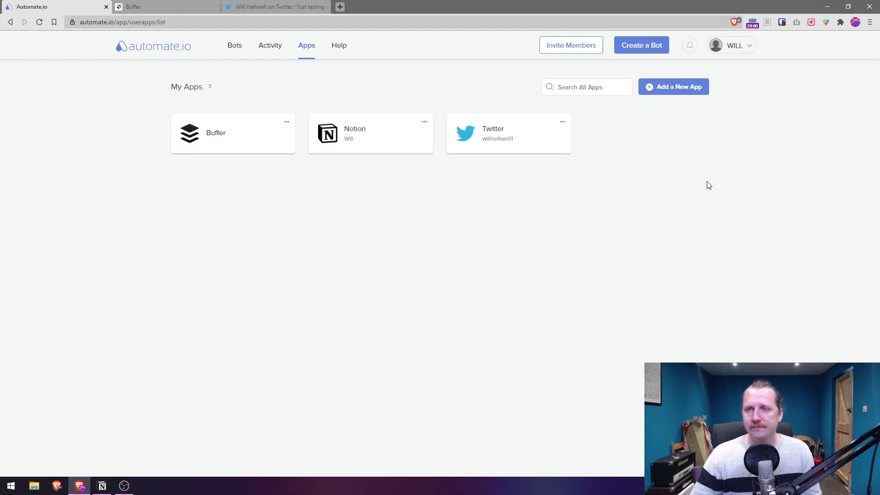
{"action": "left_click", "coordinate": [677, 89]}
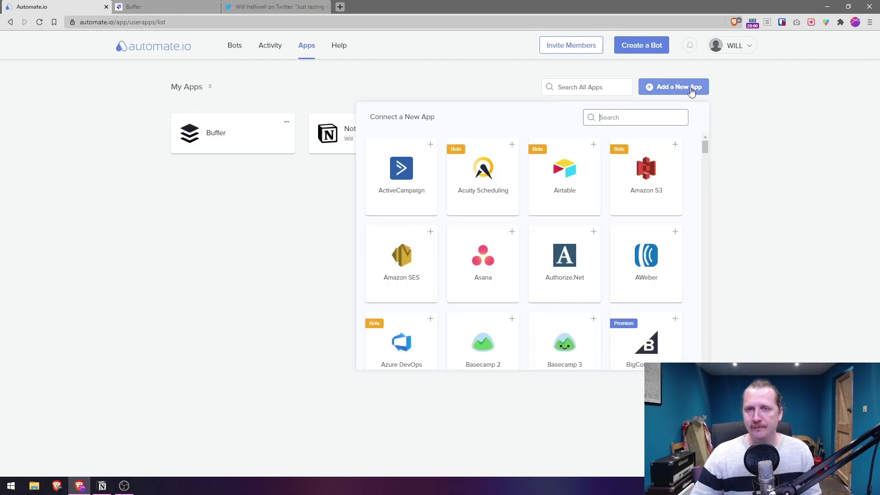
{"action": "type", "text": "n"}
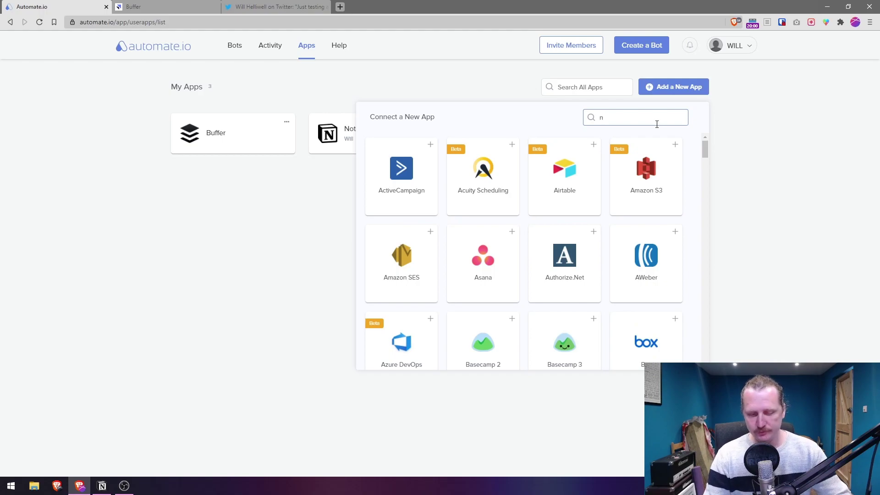
{"action": "type", "text": "otion"}
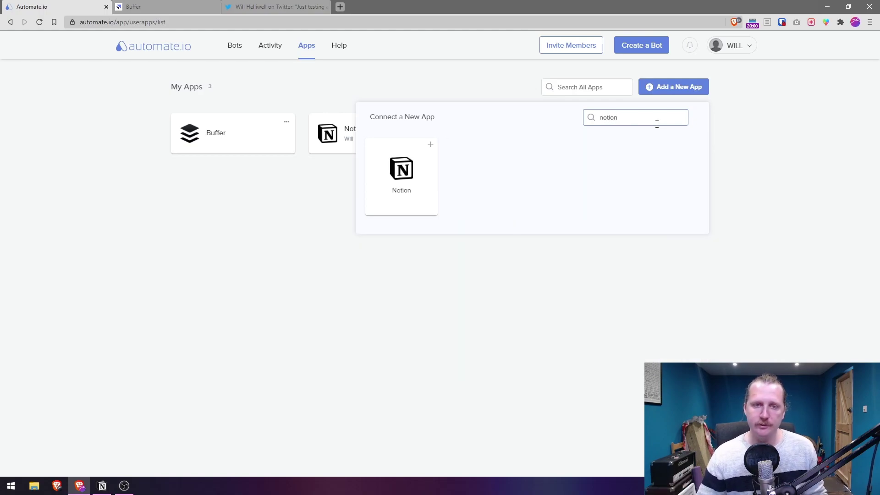
{"action": "left_click", "coordinate": [402, 171]}
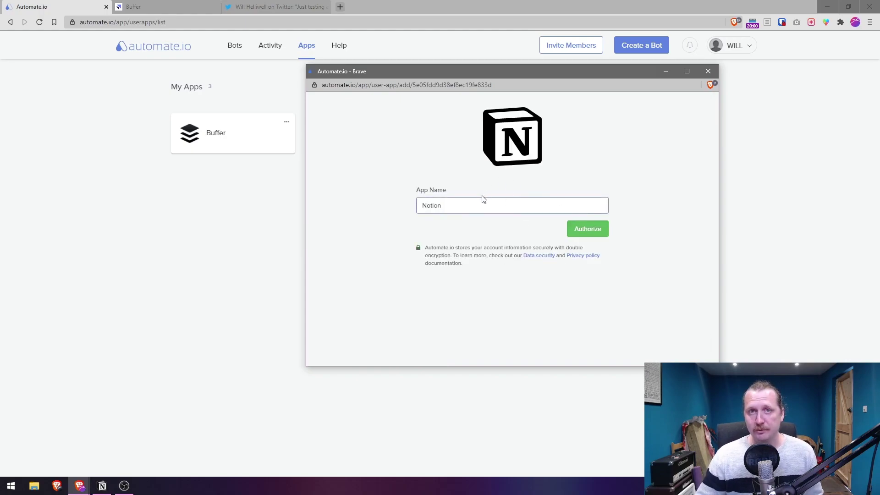
{"action": "left_click", "coordinate": [575, 231]}
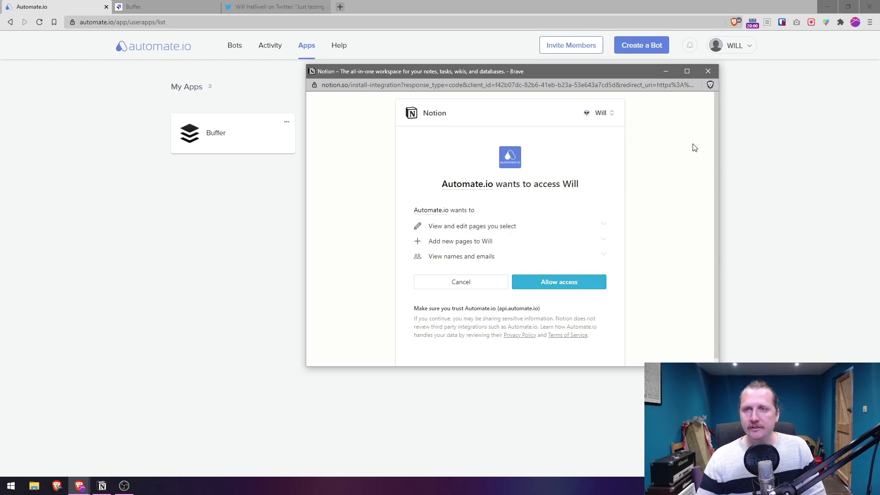
{"action": "left_click", "coordinate": [707, 72]}
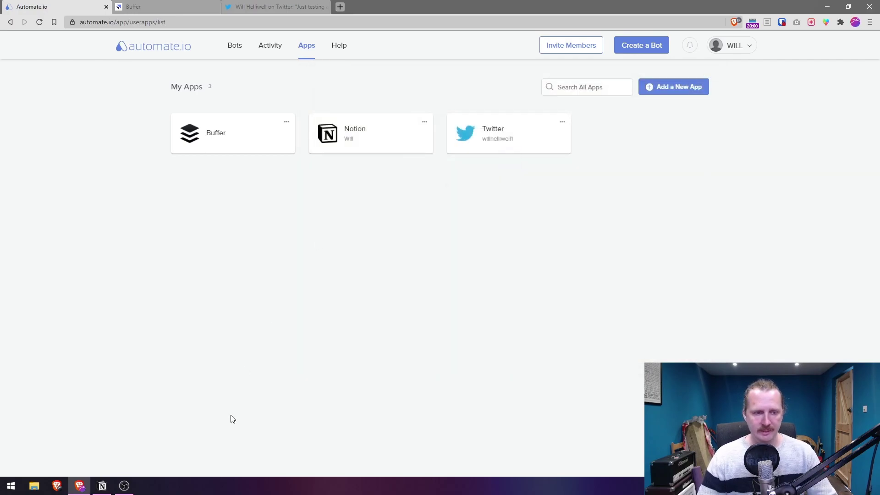
Step: Switch to Notion and review the workspace's installed integrations in the settings
{"action": "left_click", "coordinate": [102, 486]}
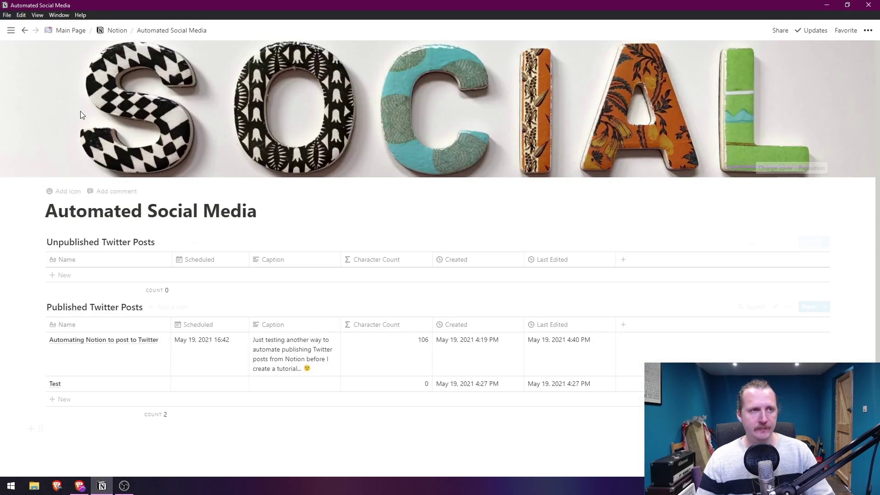
{"action": "mouse_move", "coordinate": [4, 114]}
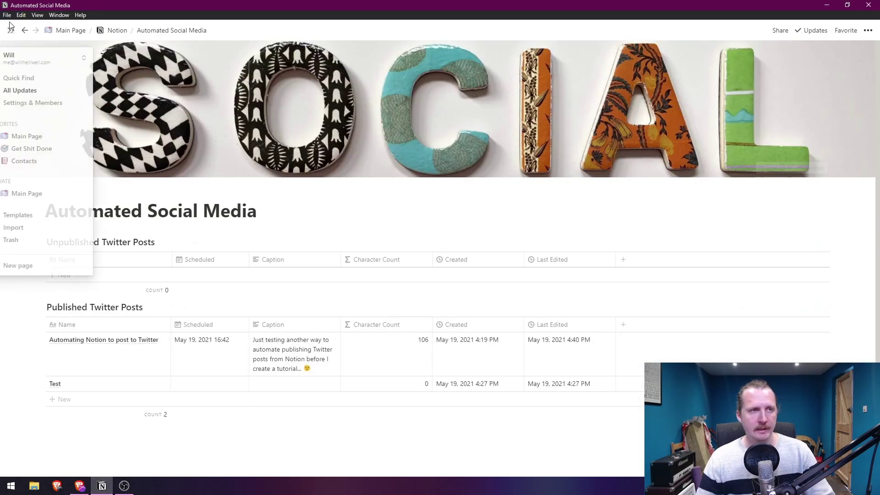
{"action": "left_click", "coordinate": [48, 103]}
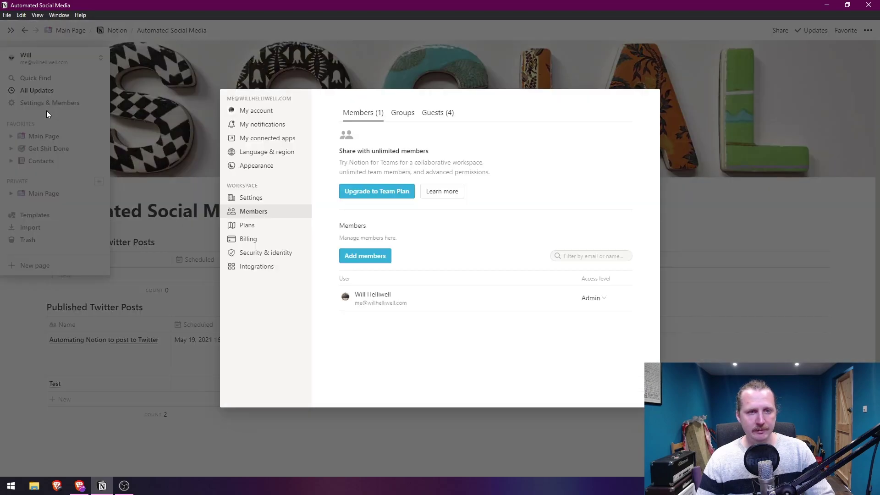
{"action": "left_click", "coordinate": [260, 273]}
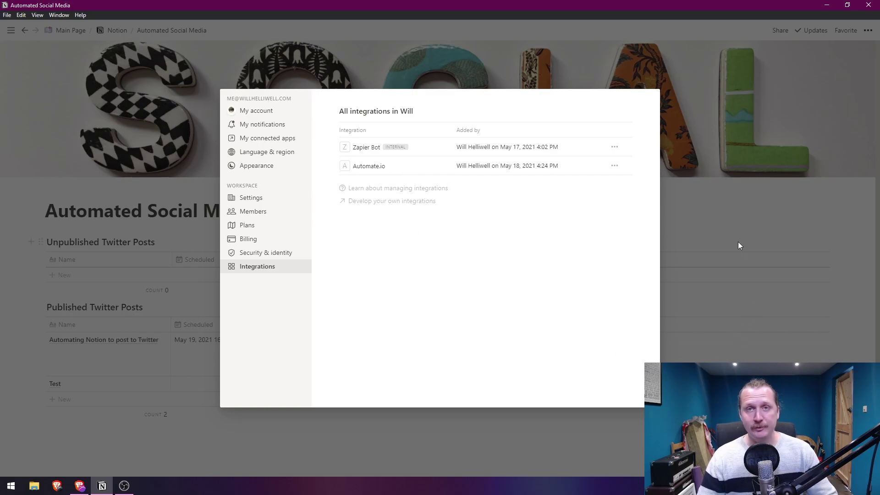
{"action": "left_click", "coordinate": [721, 222]}
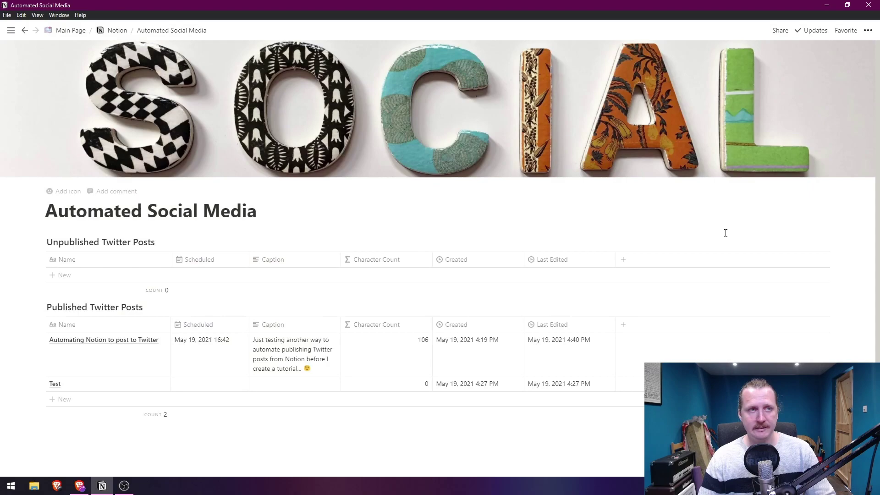
Step: Check the Automate.io integration's sharing permission on the Main Page and return to the Automated Social Media page
{"action": "left_click", "coordinate": [73, 31]}
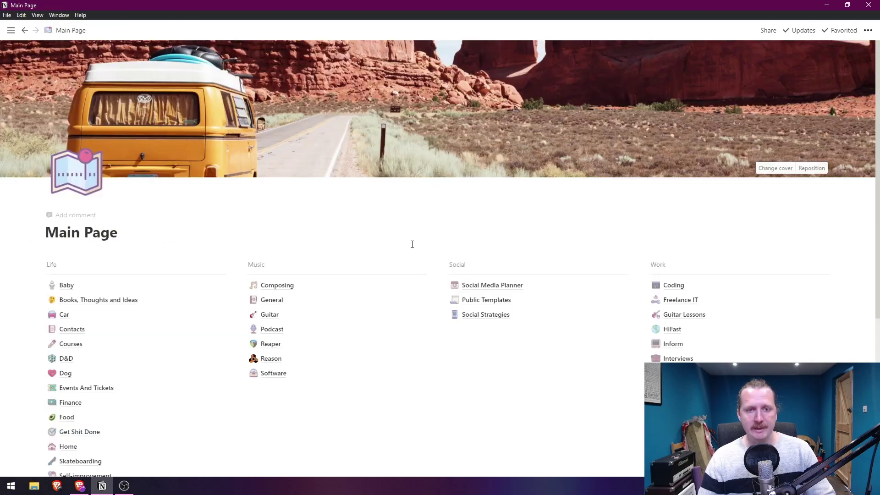
{"action": "scroll", "coordinate": [618, 346], "scroll_direction": "down", "scroll_amount": 1}
{"action": "scroll", "coordinate": [573, 350], "scroll_direction": "up", "scroll_amount": 1}
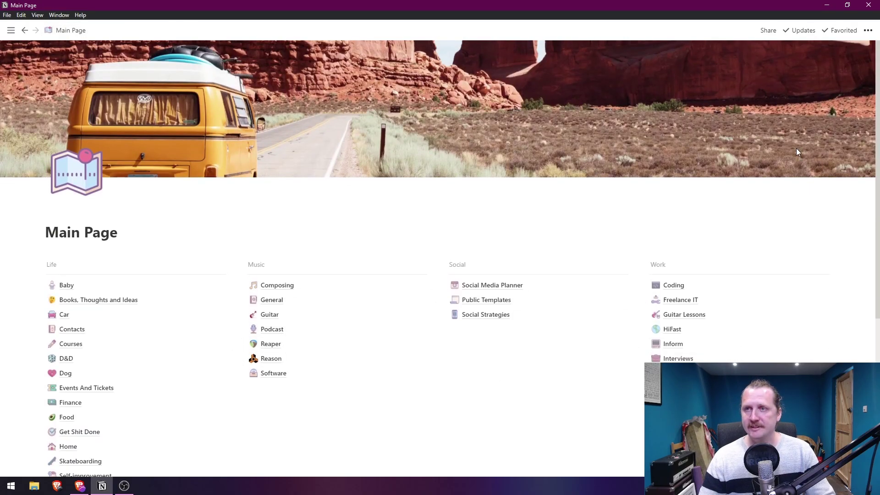
{"action": "left_click", "coordinate": [765, 32]}
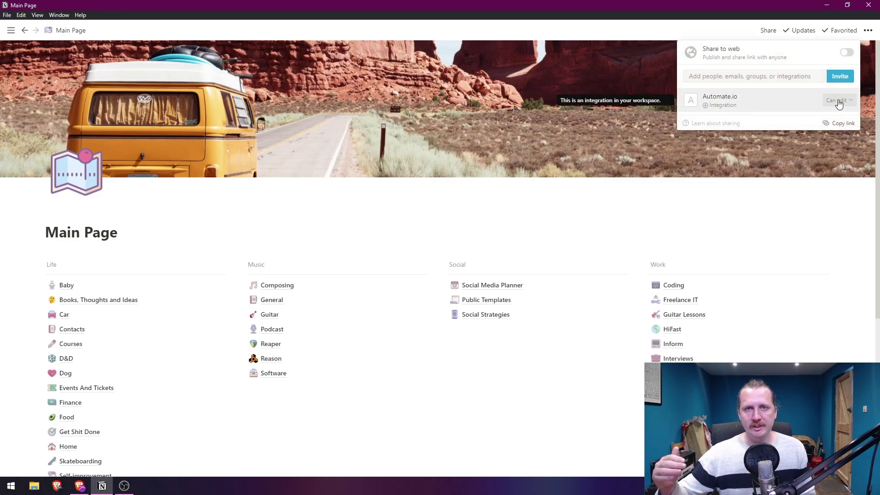
{"action": "left_click", "coordinate": [484, 377]}
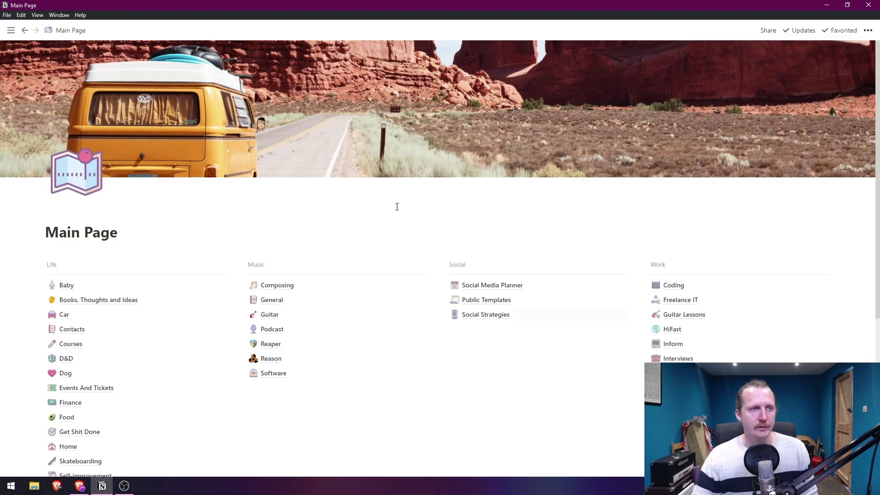
{"action": "left_click", "coordinate": [25, 31]}
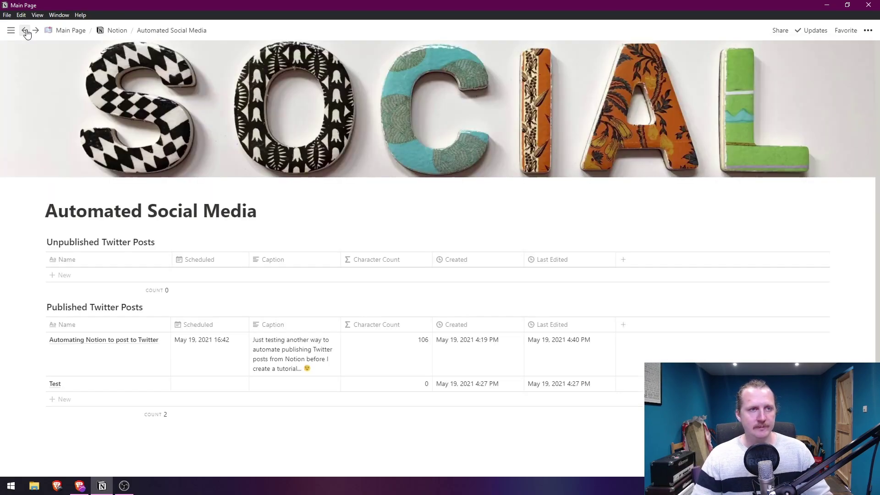
Step: Switch to the browser to view the connected Automate.io apps and the Twitter channel's Buffer queue, and return to Notion
{"action": "key", "text": "alt+Tab"}
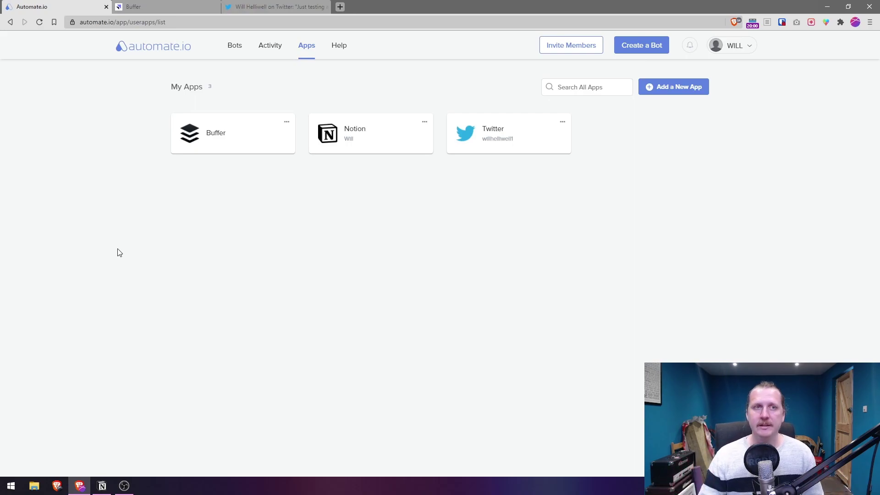
{"action": "left_click", "coordinate": [177, 3]}
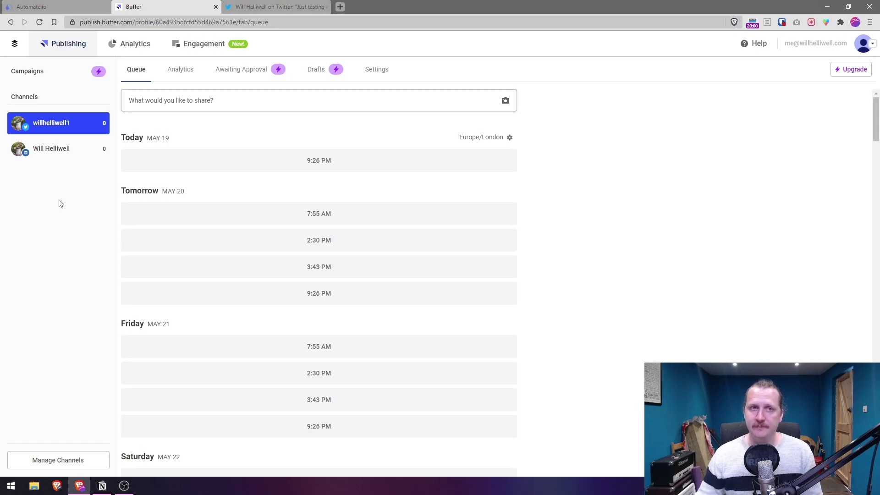
{"action": "key", "text": "alt+Tab"}
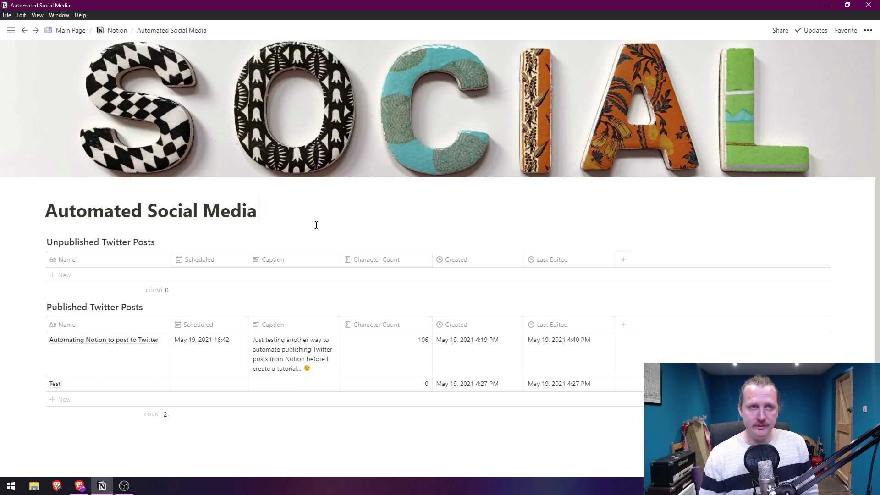
Step: Add a new entry named "Video post" to the Unpublished Twitter Posts table
{"action": "left_click", "coordinate": [259, 212]}
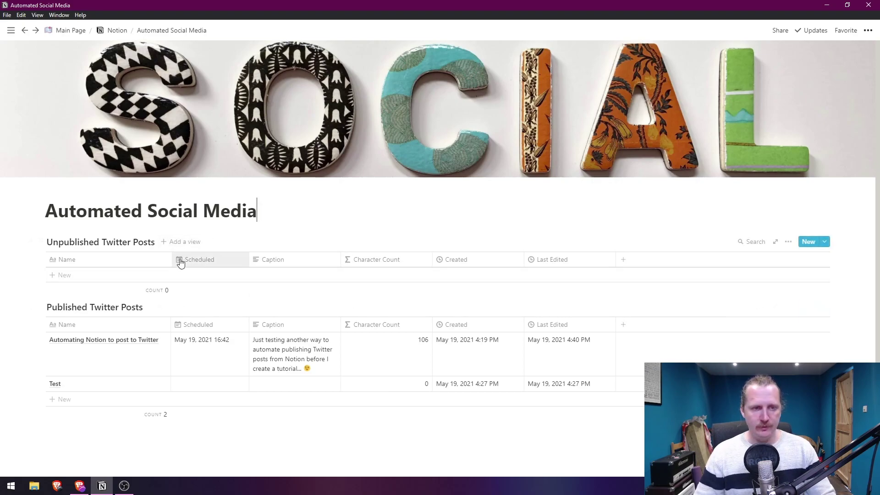
{"action": "left_click", "coordinate": [65, 278]}
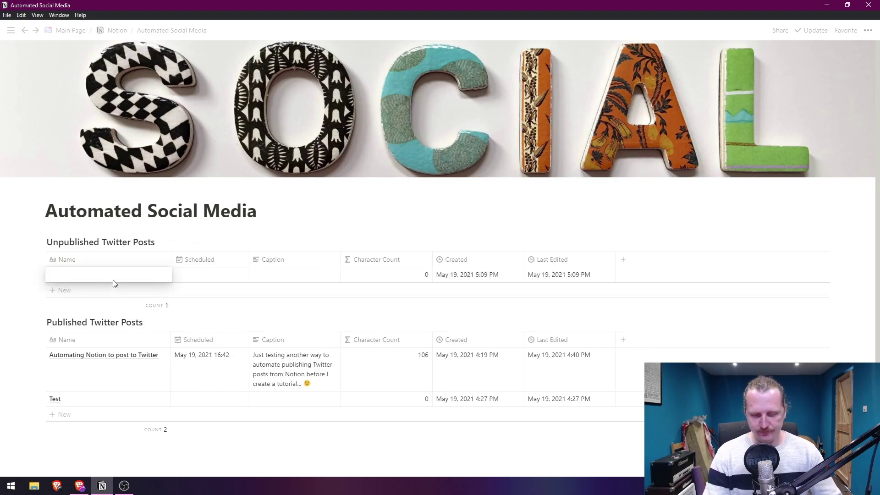
{"action": "type", "text": "Video post"}
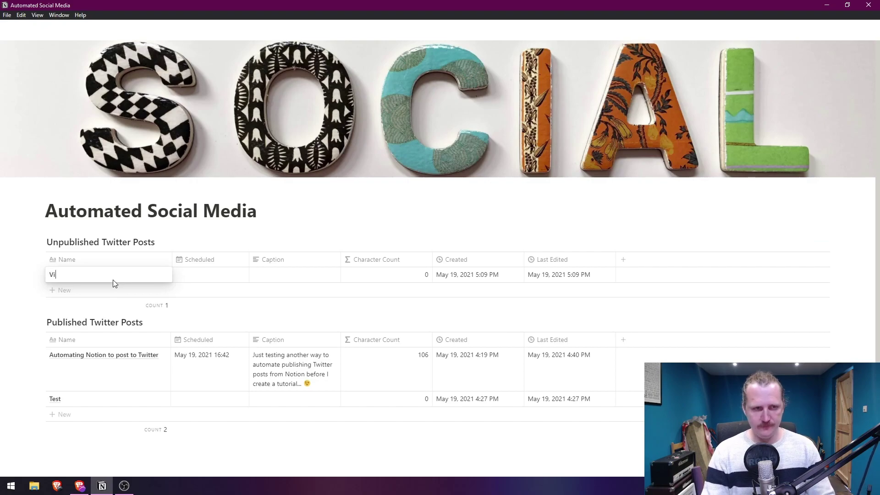
Step: Set the Video post's scheduled date to May 19, 2021 with the time included as 17:30
{"action": "left_click", "coordinate": [198, 281]}
{"action": "left_click", "coordinate": [200, 278]}
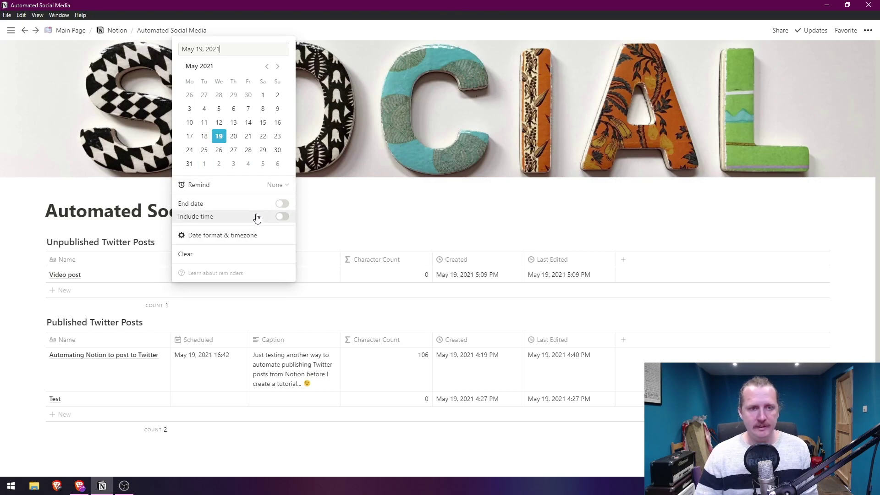
{"action": "left_click", "coordinate": [283, 216]}
{"action": "left_click", "coordinate": [256, 50]}
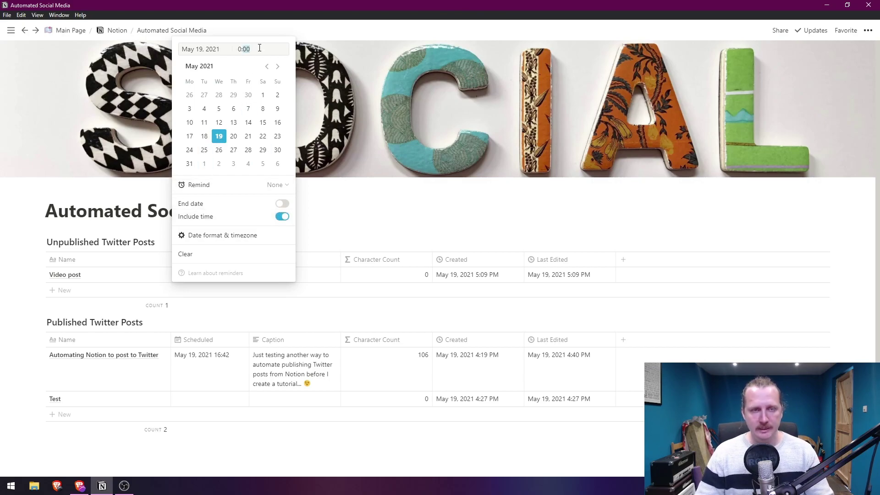
{"action": "type", "text": "17"}
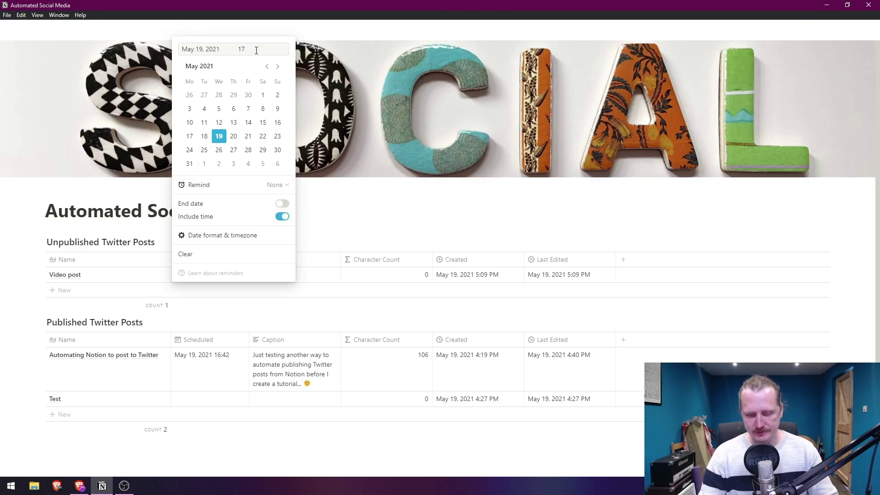
{"action": "type", "text": ":30"}
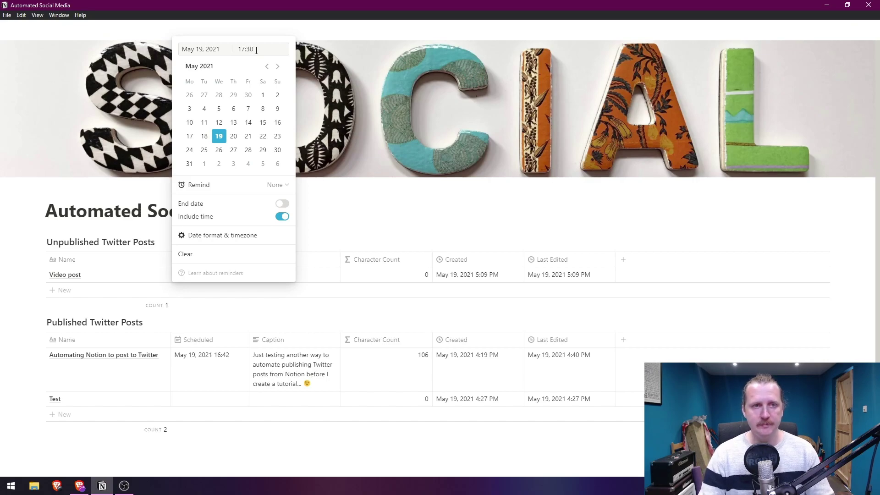
{"action": "left_click", "coordinate": [353, 234]}
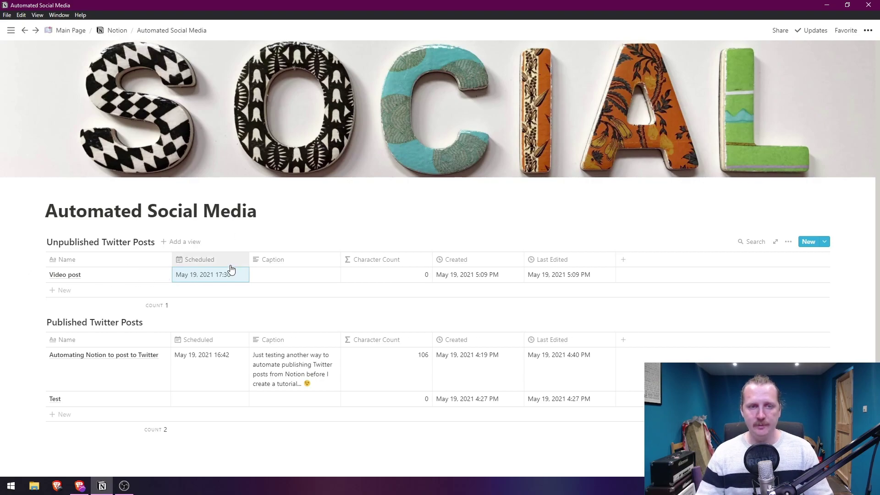
Step: Set the Video post's caption to "I am making and recording a demo. This is live and will go straight to Twitter!"
{"action": "left_click", "coordinate": [284, 281]}
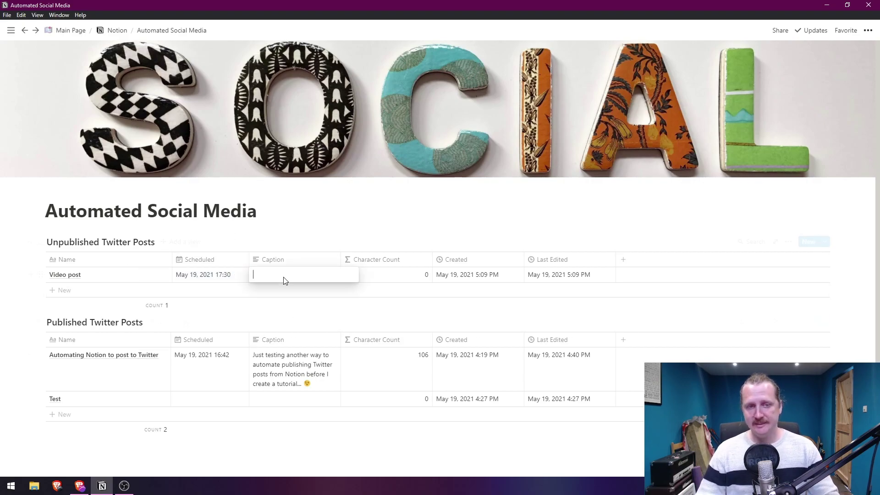
{"action": "type", "text": "I am making and record"}
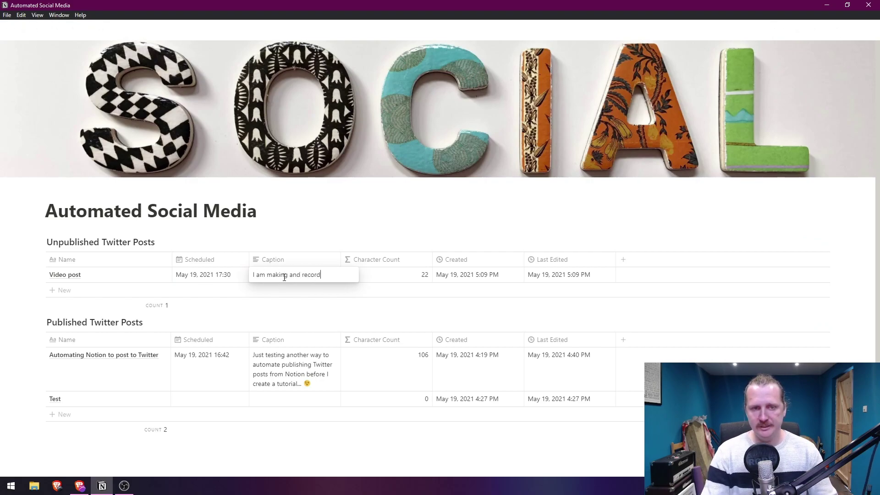
{"action": "type", "text": "ing a demo.."}
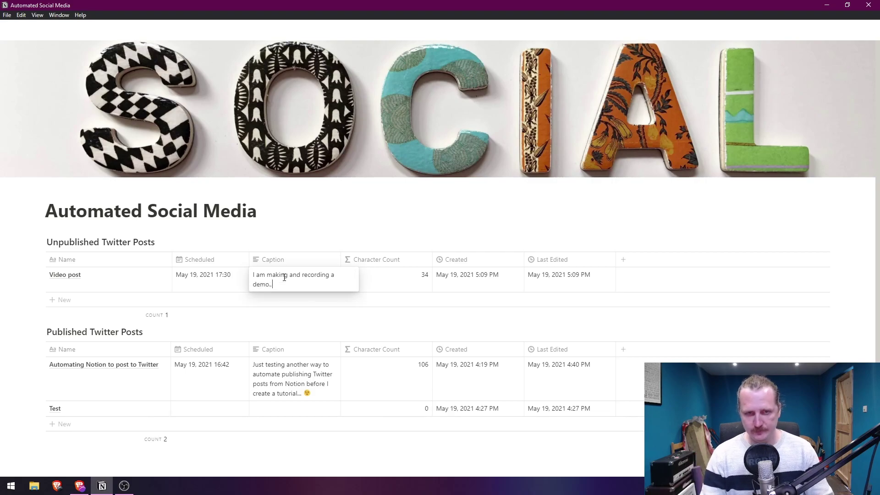
{"action": "key", "text": "BackSpace"}
{"action": "type", "text": "This is live and will go straight to "}
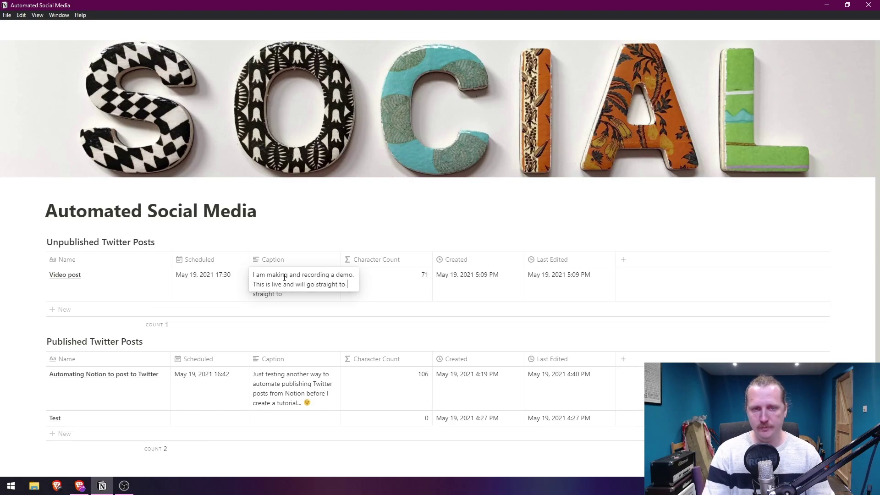
{"action": "type", "text": "Twitter!"}
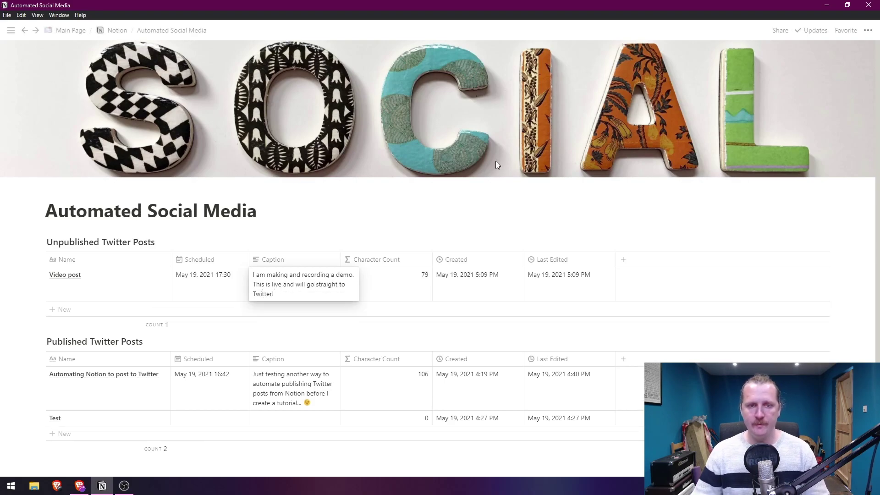
{"action": "key", "text": "Escape"}
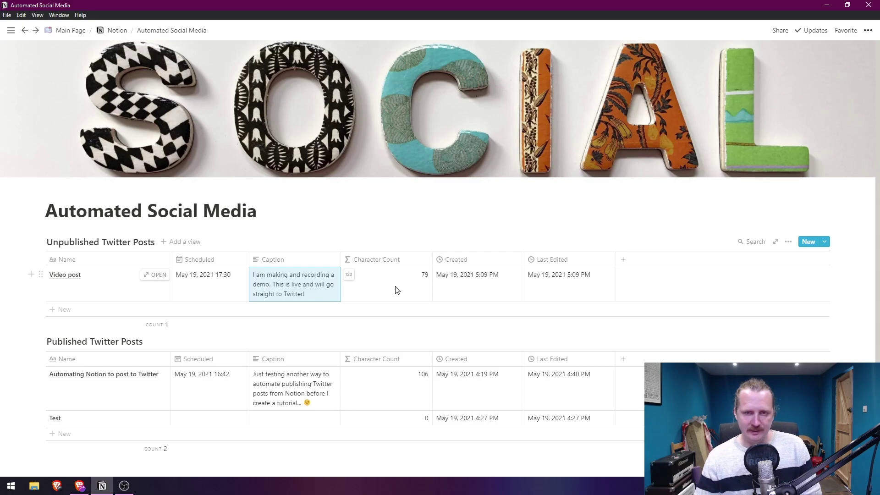
Step: Check the Character Count formula and extend the Video post's caption so that it ends with "Twitter!!!!!"
{"action": "left_click", "coordinate": [391, 280]}
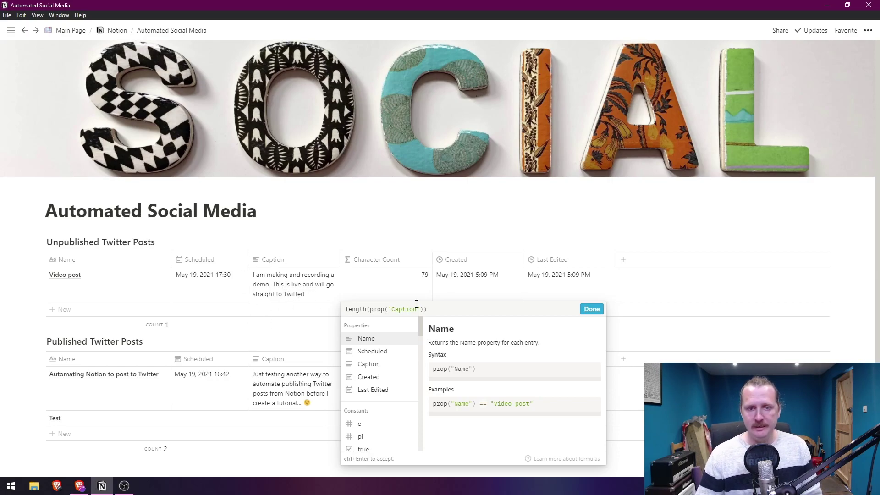
{"action": "left_click", "coordinate": [328, 307]}
{"action": "left_click", "coordinate": [323, 293]}
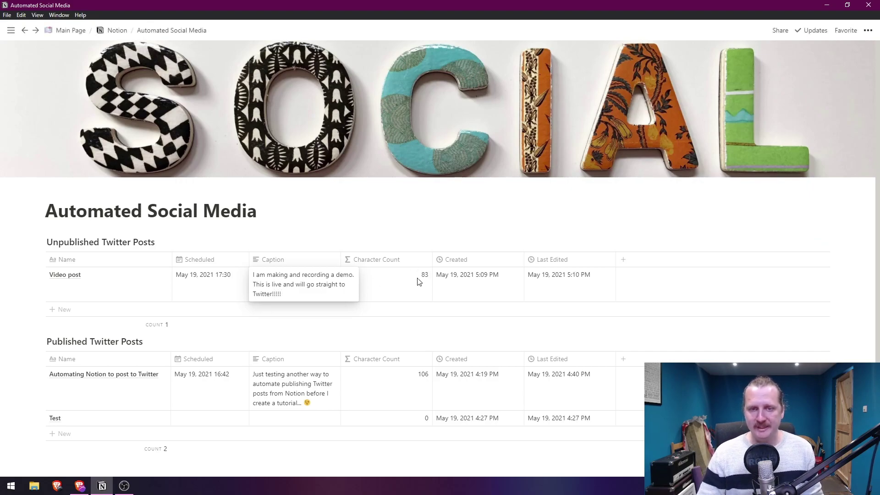
{"action": "key", "text": "Escape"}
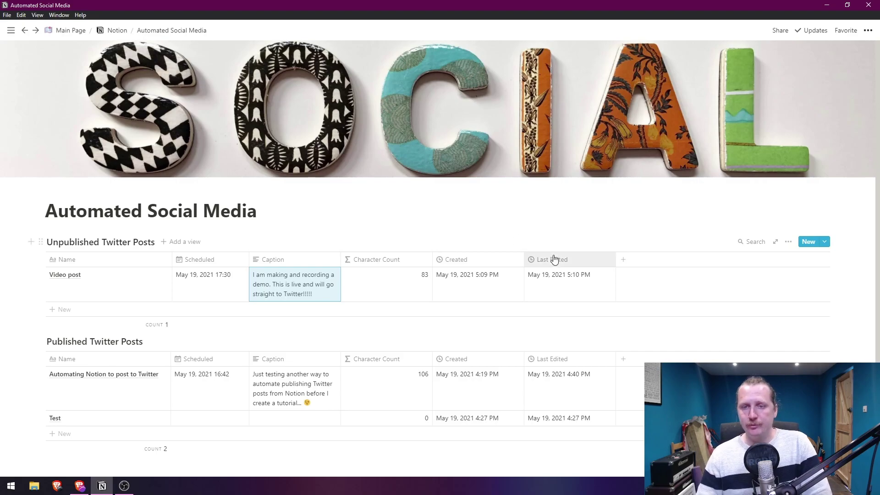
Step: Examine the property types of the Created and Last Edited columns in the Unpublished Twitter Posts table
{"action": "left_click", "coordinate": [491, 263]}
{"action": "mouse_move", "coordinate": [482, 310]}
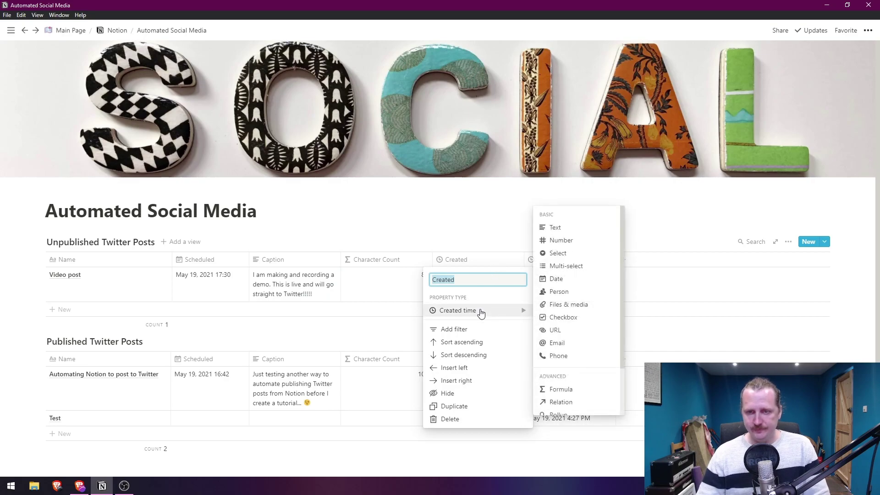
{"action": "scroll", "coordinate": [555, 322], "scroll_direction": "down", "scroll_amount": 2}
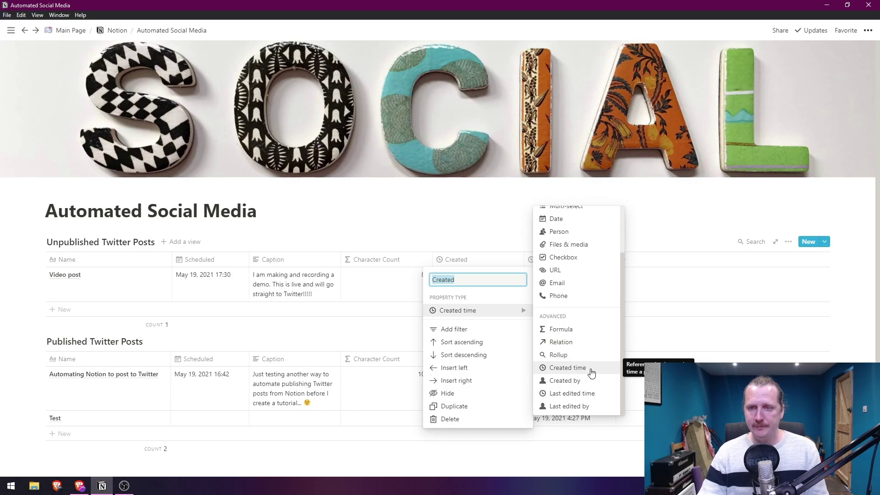
{"action": "left_click", "coordinate": [678, 287]}
{"action": "left_click", "coordinate": [583, 265]}
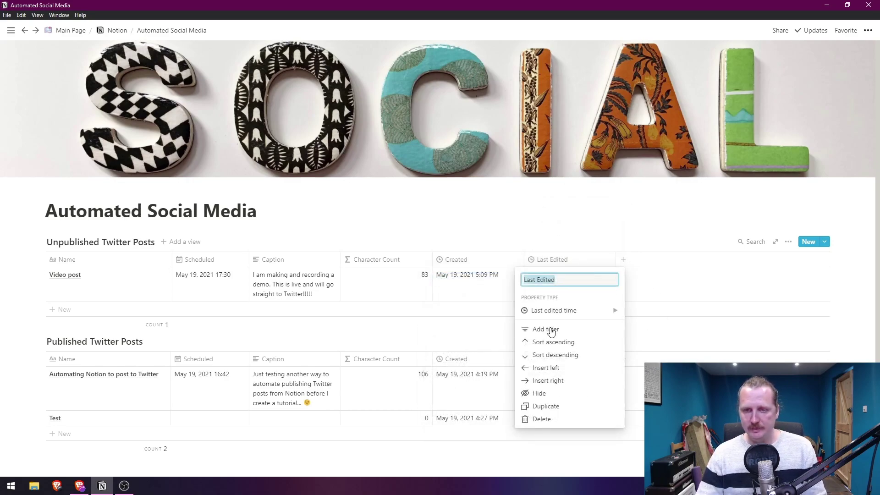
{"action": "mouse_move", "coordinate": [571, 307]}
{"action": "scroll", "coordinate": [655, 332], "scroll_direction": "down", "scroll_amount": 2}
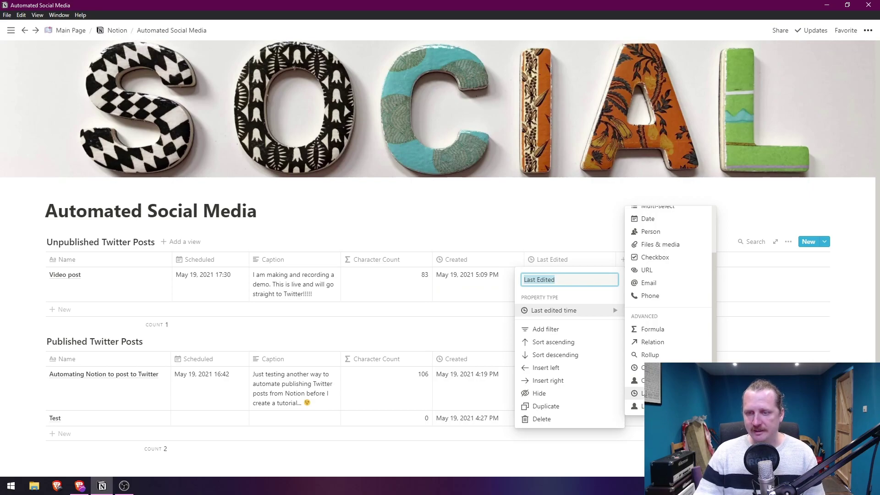
{"action": "left_click", "coordinate": [579, 230]}
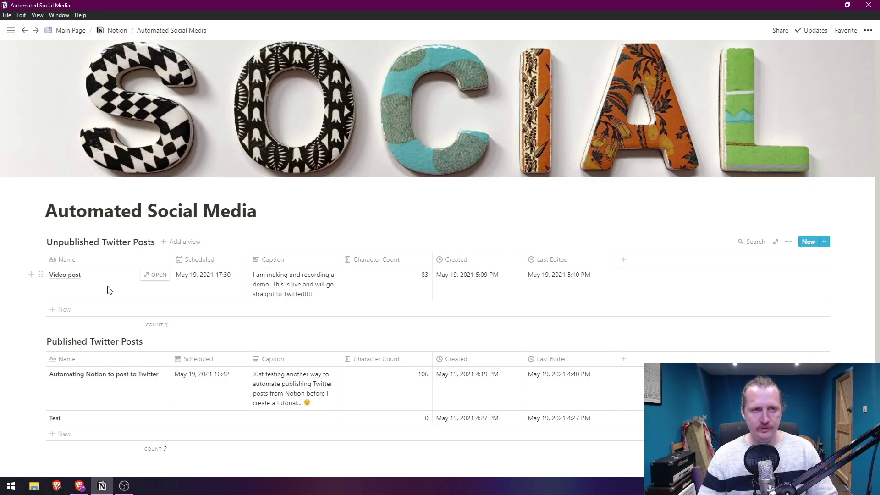
Step: Switch to Automate.io in the browser and open the "Notion - Updated Item (Page)" bot for editing
{"action": "key", "text": "alt+Tab"}
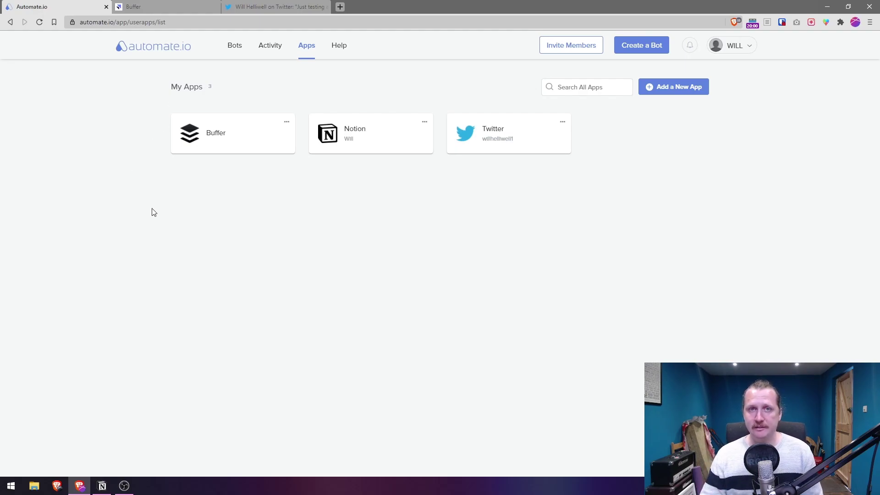
{"action": "left_click", "coordinate": [232, 50]}
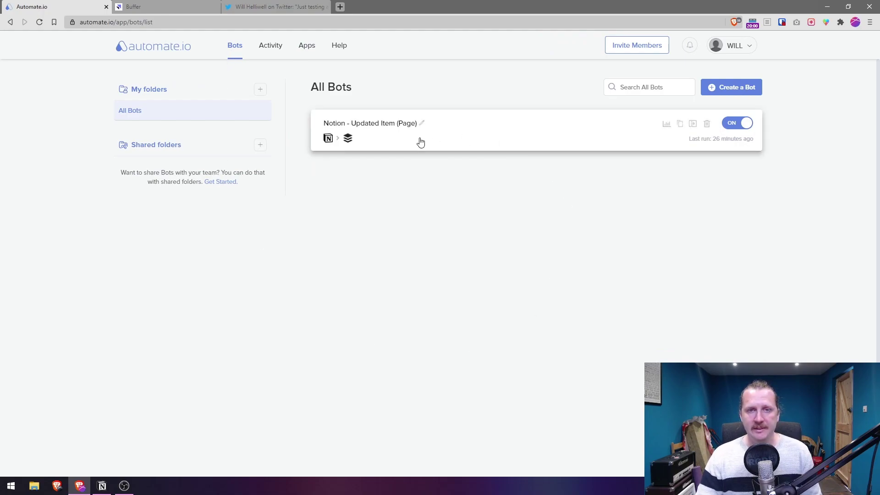
{"action": "left_click", "coordinate": [483, 133]}
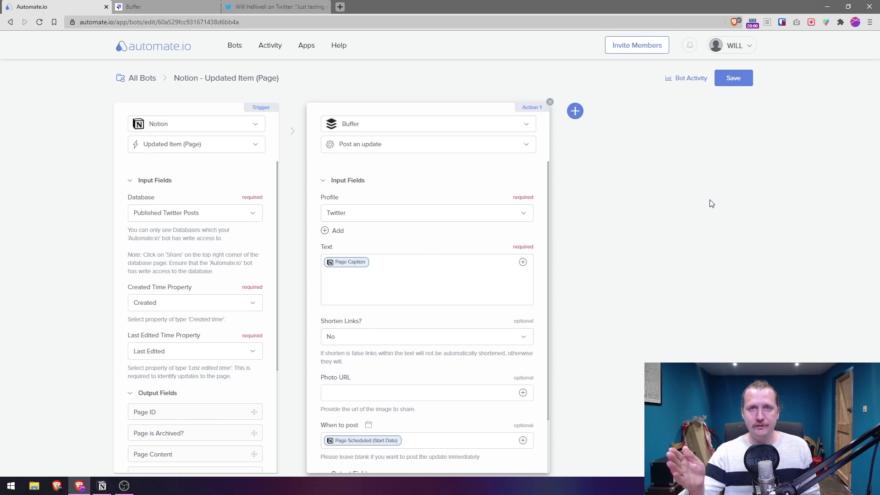
Step: View the event options available for the bot's Notion trigger and leave Updated Item (Page) selected
{"action": "mouse_move", "coordinate": [292, 274]}
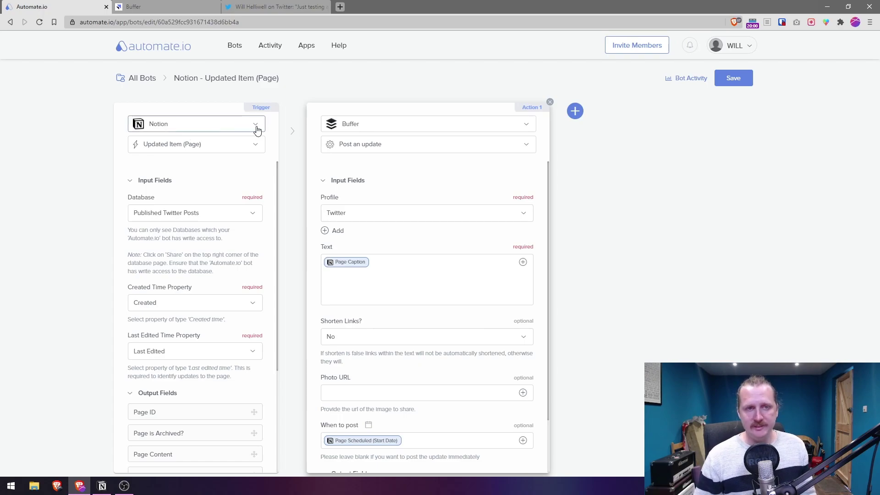
{"action": "left_click", "coordinate": [250, 145]}
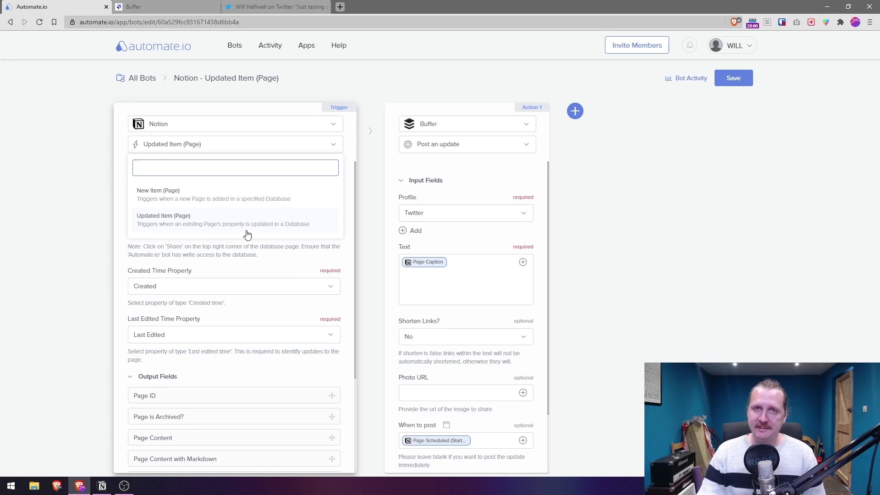
{"action": "left_click", "coordinate": [82, 188]}
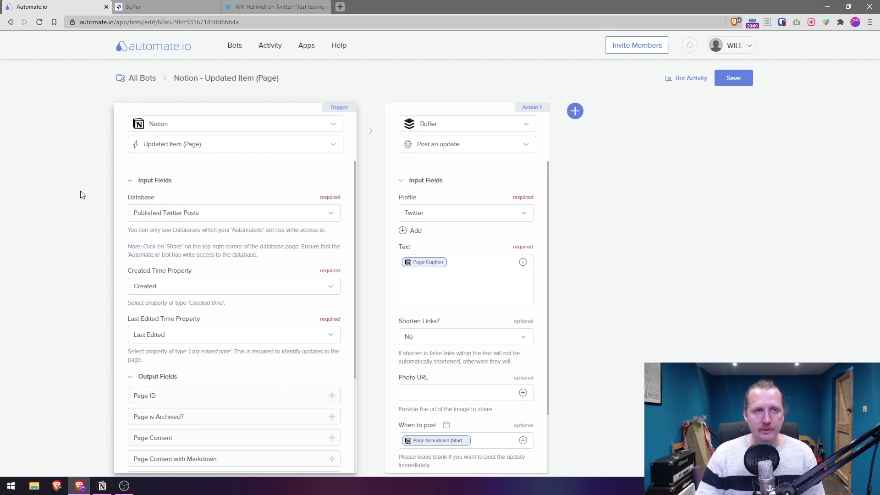
Step: Compare the trigger's database and time properties in Automate.io with the Published Twitter Posts table in Notion
{"action": "key", "text": "alt+Tab"}
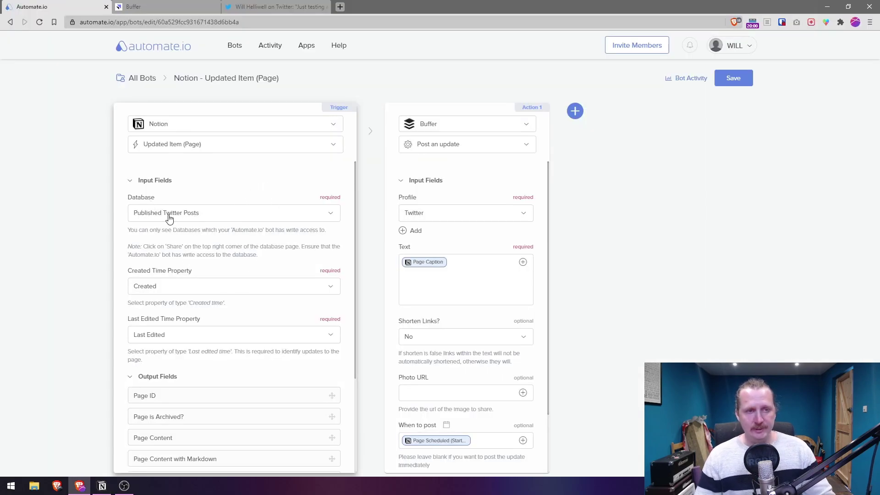
{"action": "key", "text": "alt+Tab"}
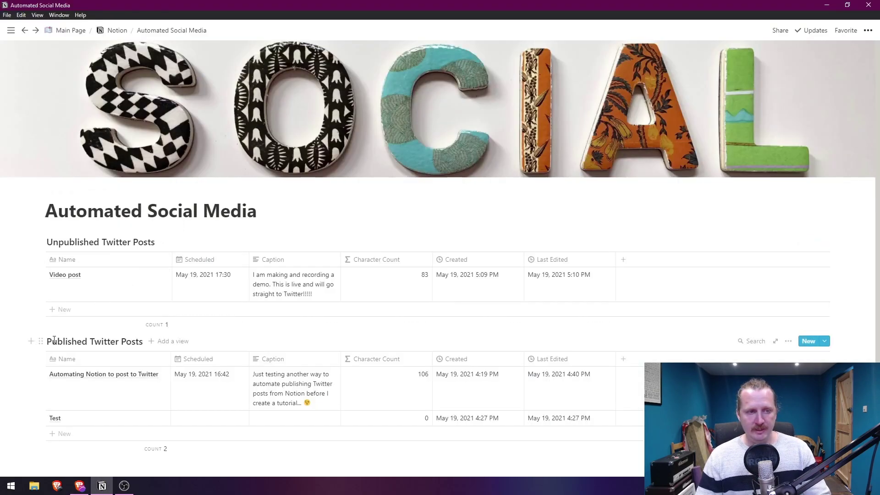
{"action": "key", "text": "alt+Tab"}
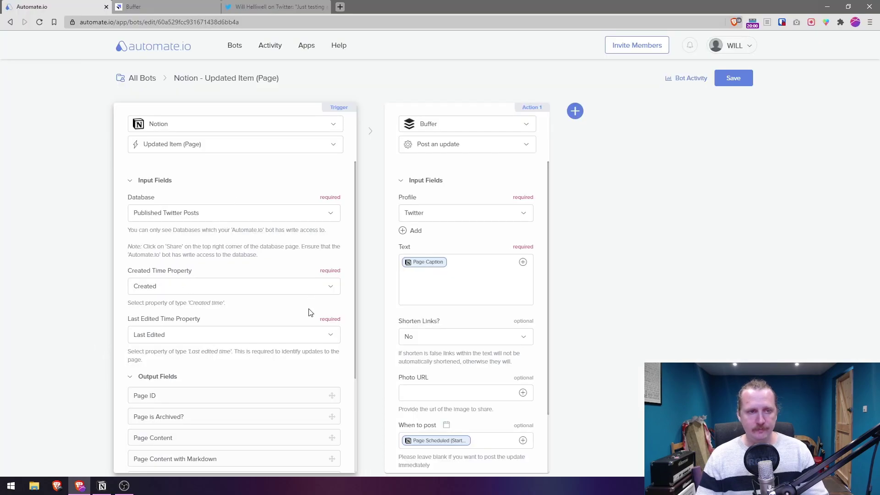
{"action": "scroll", "coordinate": [205, 239], "scroll_direction": "down", "scroll_amount": 1}
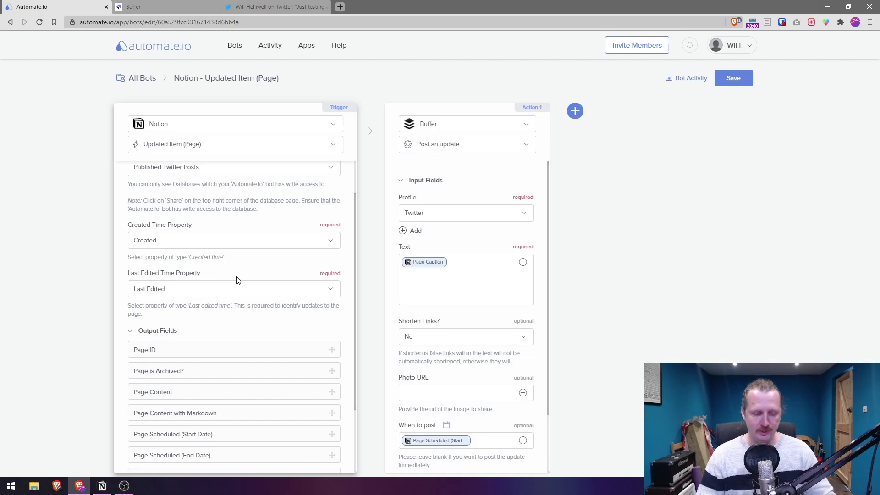
{"action": "key", "text": "alt+Tab"}
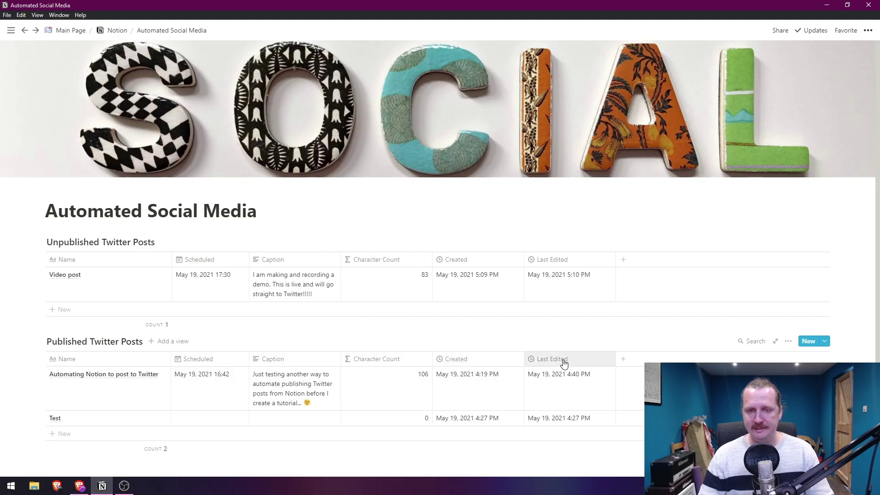
{"action": "key", "text": "alt+Tab"}
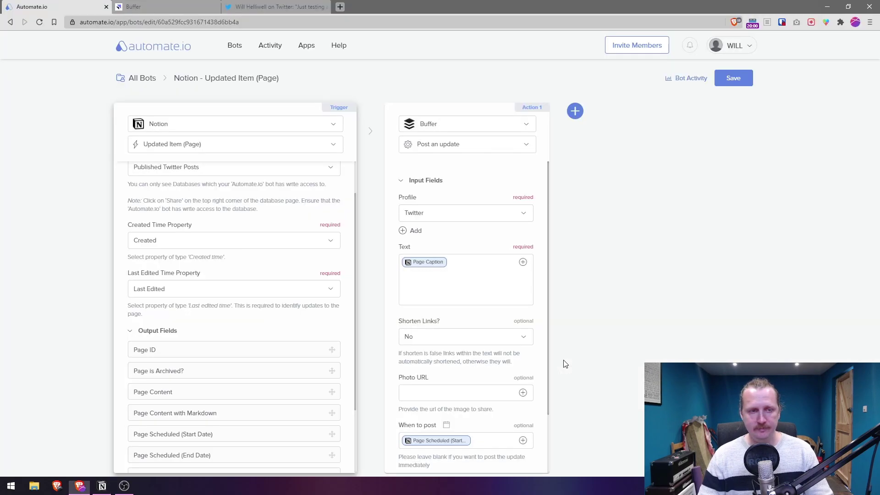
Step: Choose Created as the trigger's created time property and check the options for its last edited time property
{"action": "left_click", "coordinate": [247, 246]}
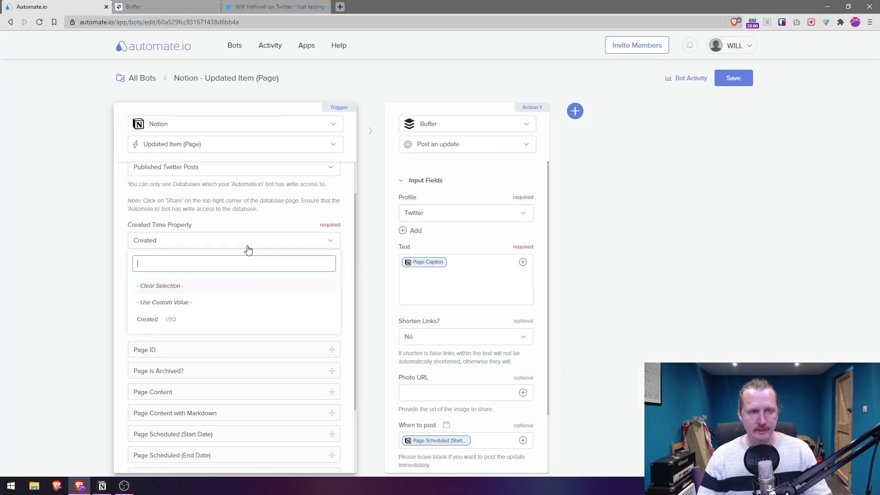
{"action": "left_click", "coordinate": [184, 320]}
{"action": "left_click", "coordinate": [190, 289]}
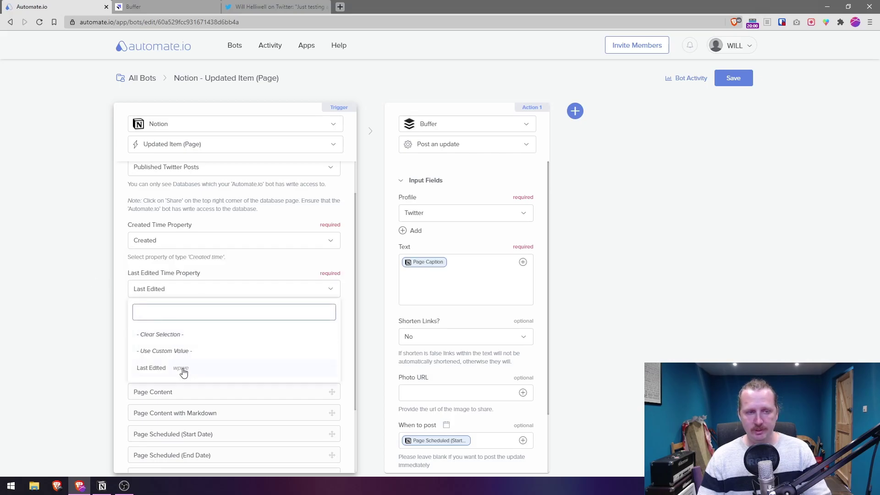
{"action": "left_click", "coordinate": [65, 316]}
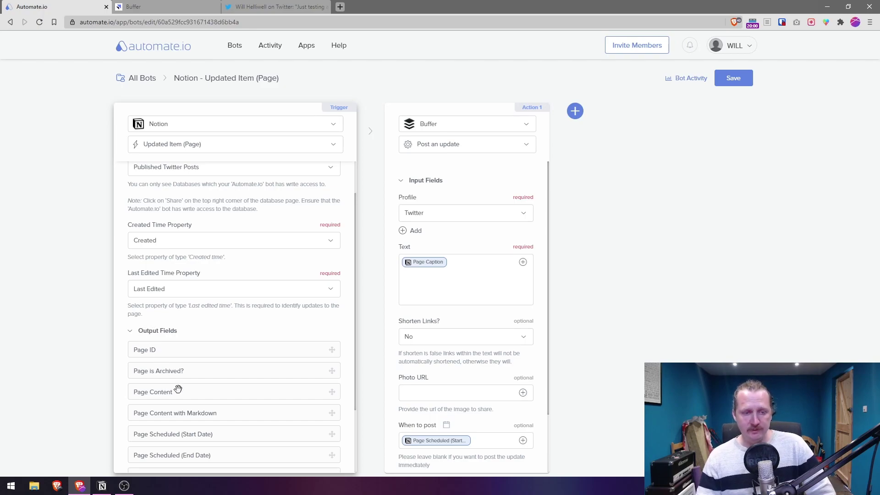
Step: Review the Notion trigger's output fields and collapse that section
{"action": "scroll", "coordinate": [190, 369], "scroll_direction": "down", "scroll_amount": 2}
{"action": "mouse_move", "coordinate": [167, 282]}
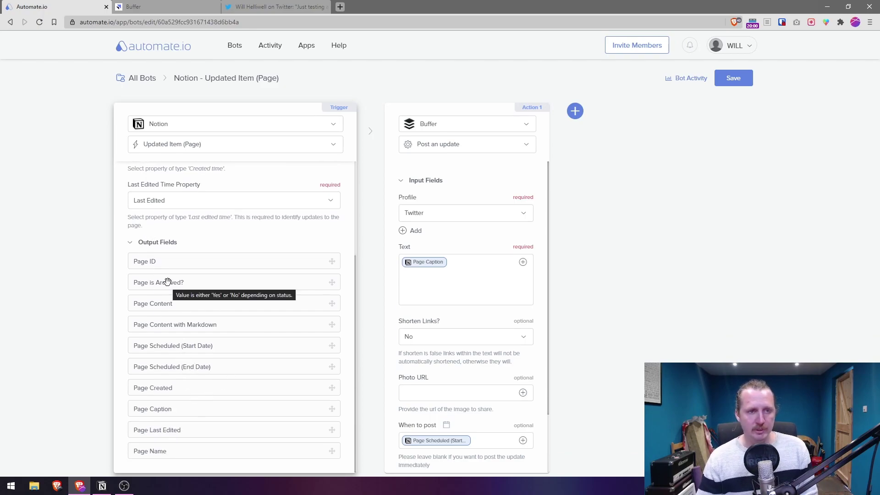
{"action": "left_click", "coordinate": [131, 243]}
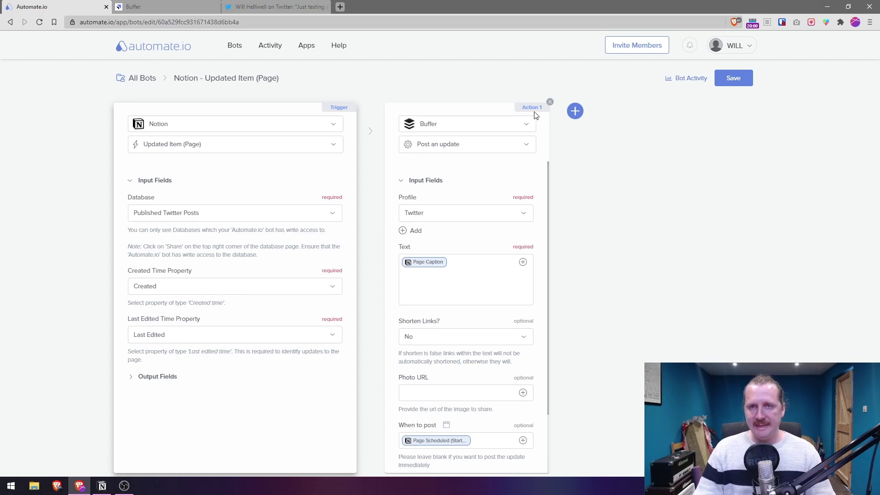
Step: Review the app, event and profile options of the bot's Buffer action, keeping Buffer, Post an update and Twitter
{"action": "left_click", "coordinate": [518, 130]}
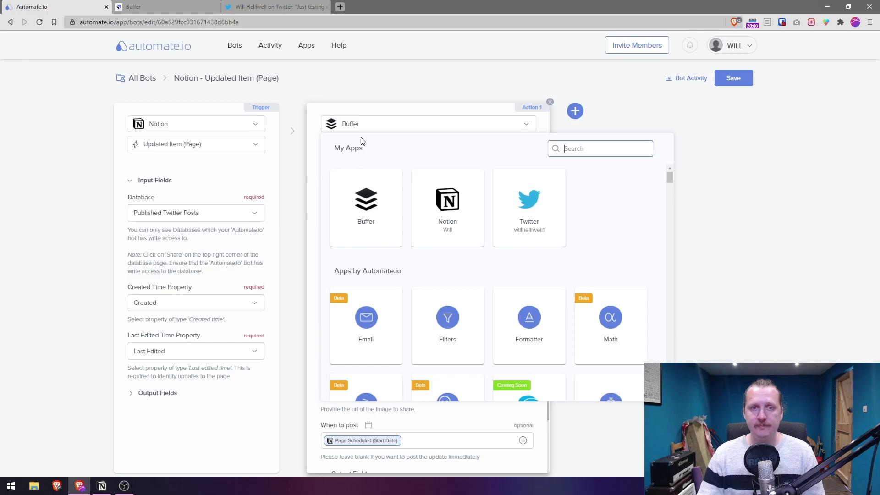
{"action": "left_click", "coordinate": [473, 127]}
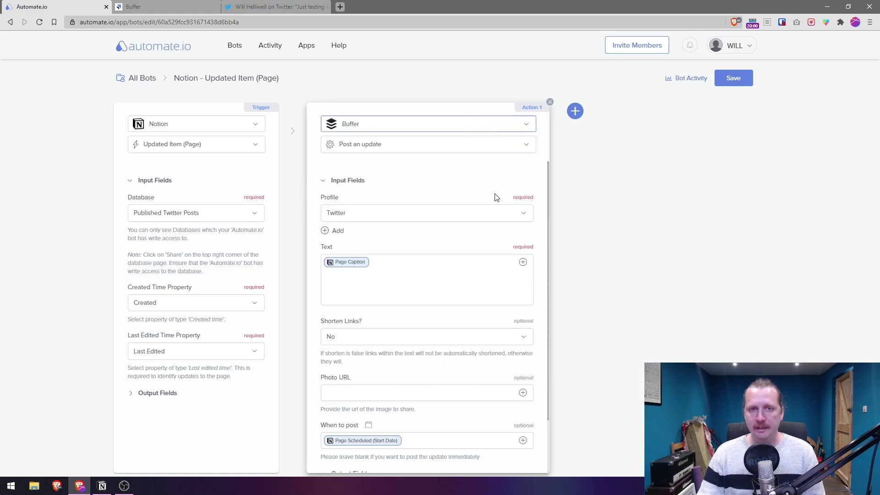
{"action": "left_click", "coordinate": [389, 146]}
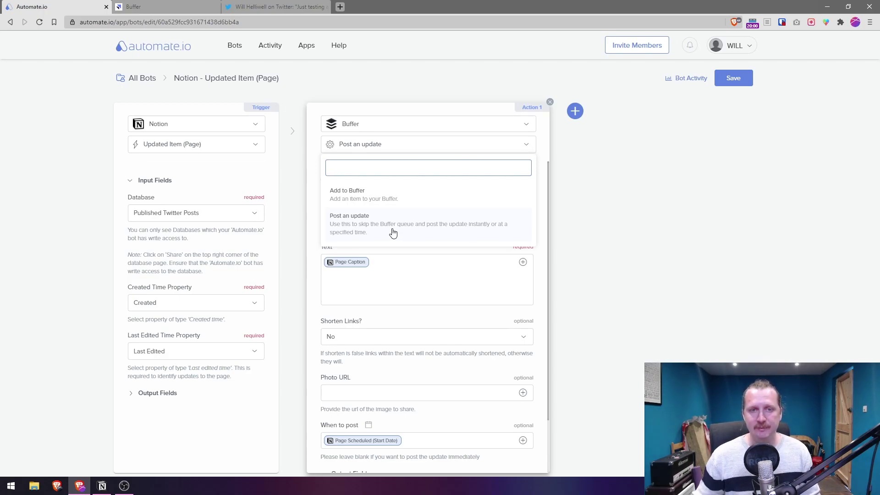
{"action": "left_click", "coordinate": [583, 207]}
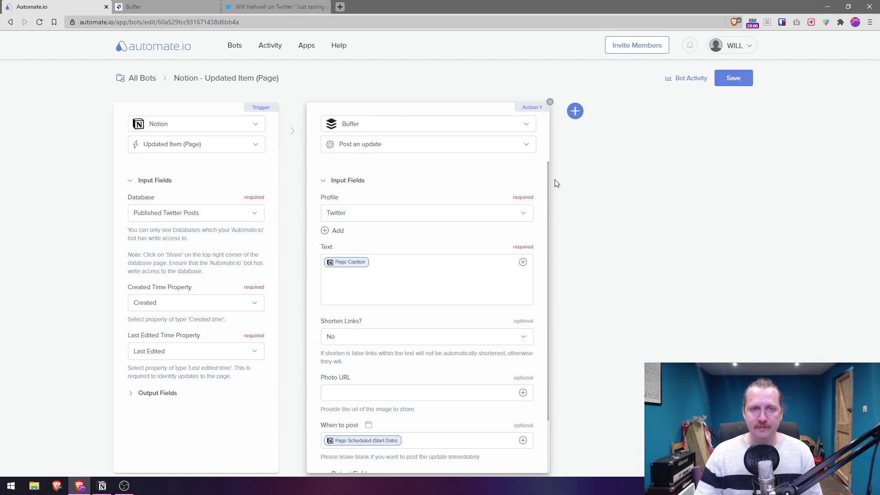
{"action": "left_click", "coordinate": [409, 221]}
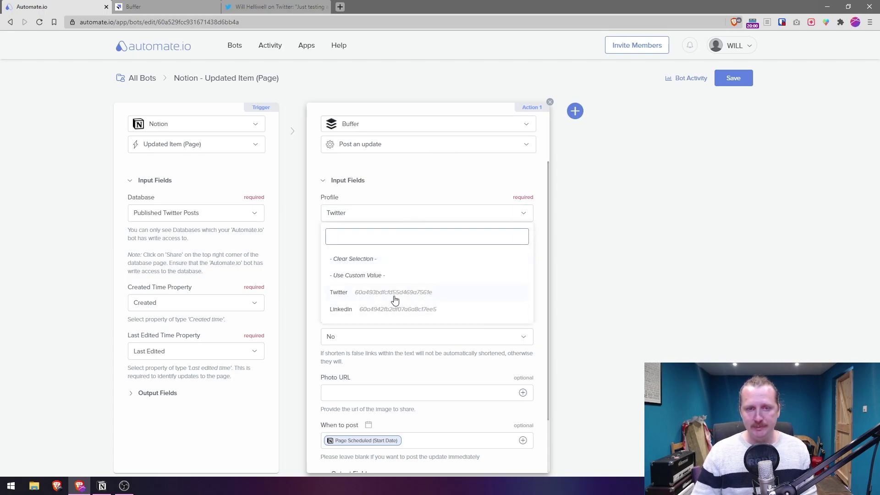
{"action": "left_click", "coordinate": [554, 231]}
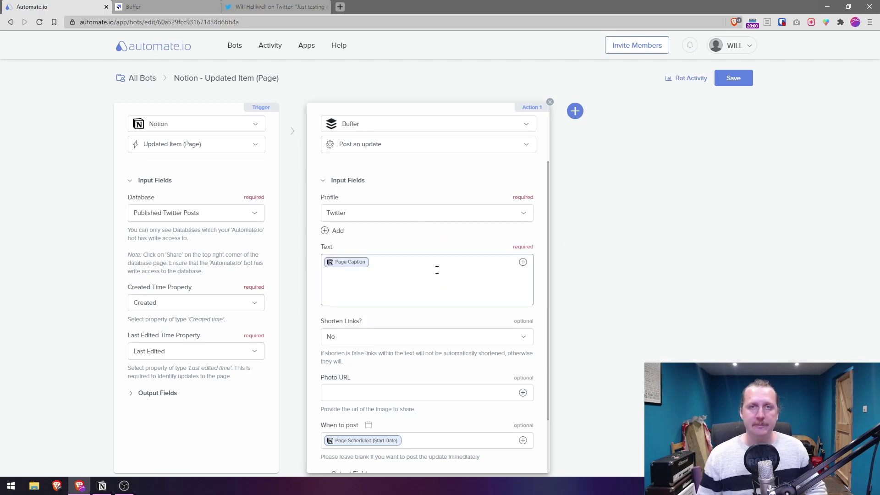
Step: Remove Page Caption from the Buffer action's text and browse the Notion output fields available to insert
{"action": "key", "text": "BackSpace"}
{"action": "left_click", "coordinate": [523, 261]}
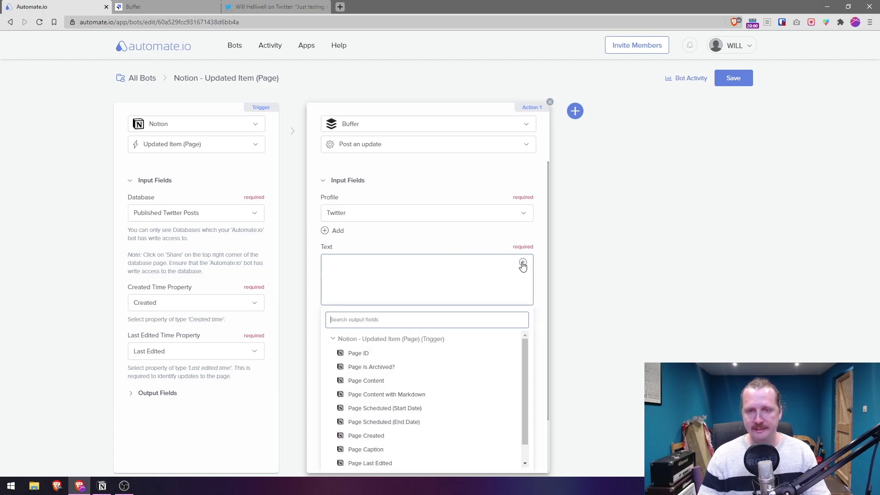
{"action": "scroll", "coordinate": [549, 247], "scroll_direction": "down", "scroll_amount": 1}
{"action": "scroll", "coordinate": [426, 343], "scroll_direction": "down", "scroll_amount": 1}
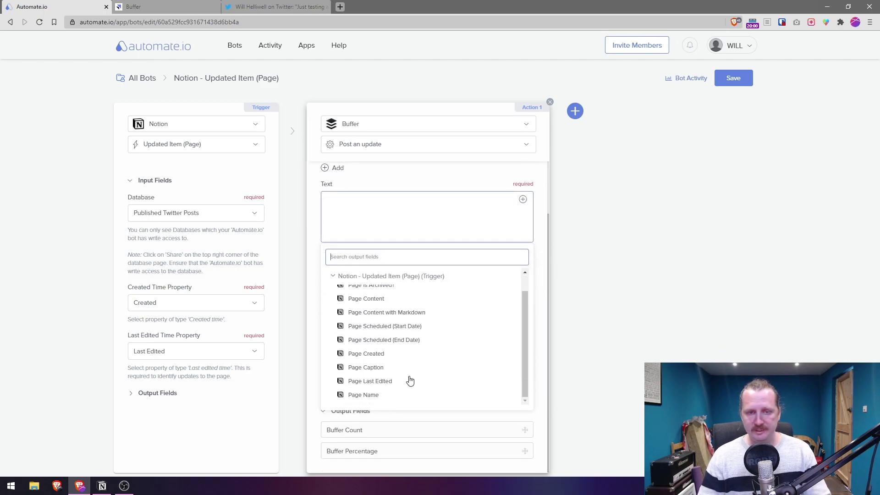
Step: Review the Notion trigger's output fields and insert Page Caption into the Buffer action's text
{"action": "left_click", "coordinate": [138, 394]}
{"action": "scroll", "coordinate": [187, 394], "scroll_direction": "down", "scroll_amount": 3}
{"action": "scroll", "coordinate": [229, 348], "scroll_direction": "up", "scroll_amount": 2}
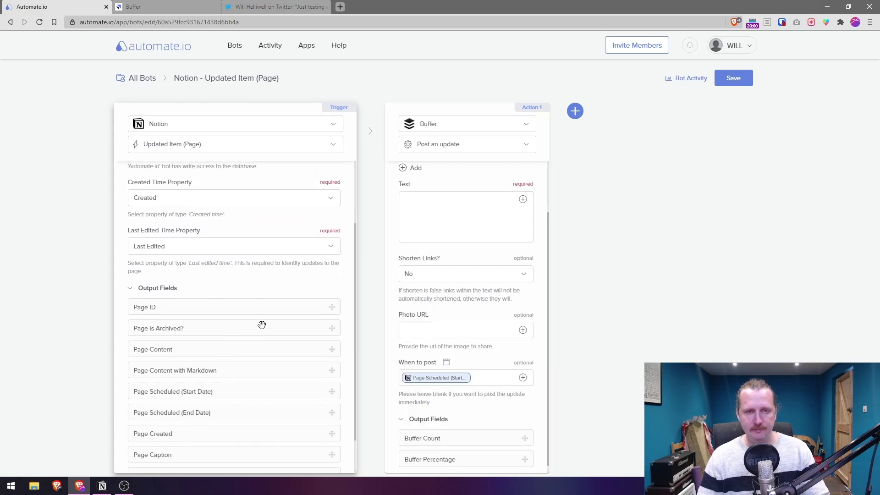
{"action": "left_click", "coordinate": [156, 292]}
{"action": "left_click", "coordinate": [507, 211]}
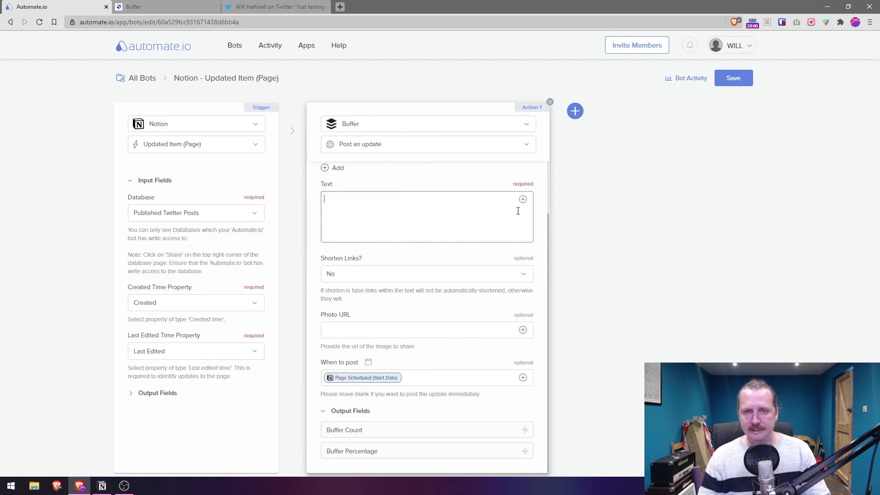
{"action": "left_click", "coordinate": [523, 200]}
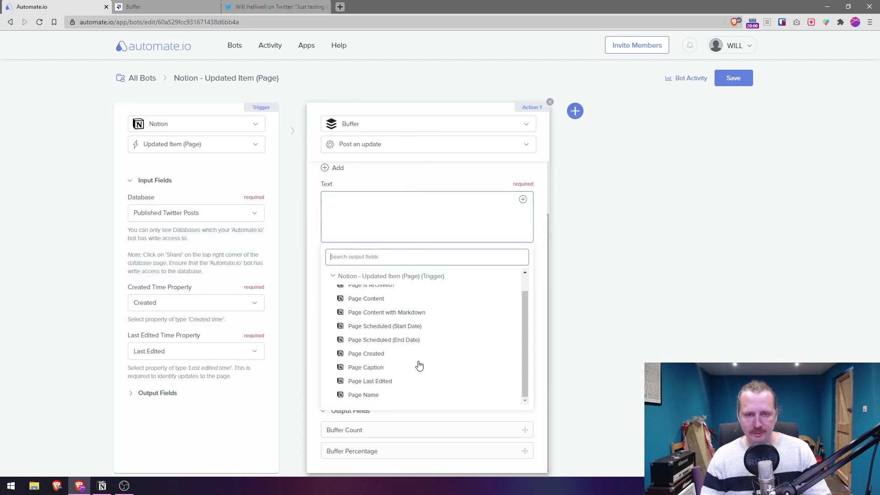
{"action": "left_click", "coordinate": [374, 370]}
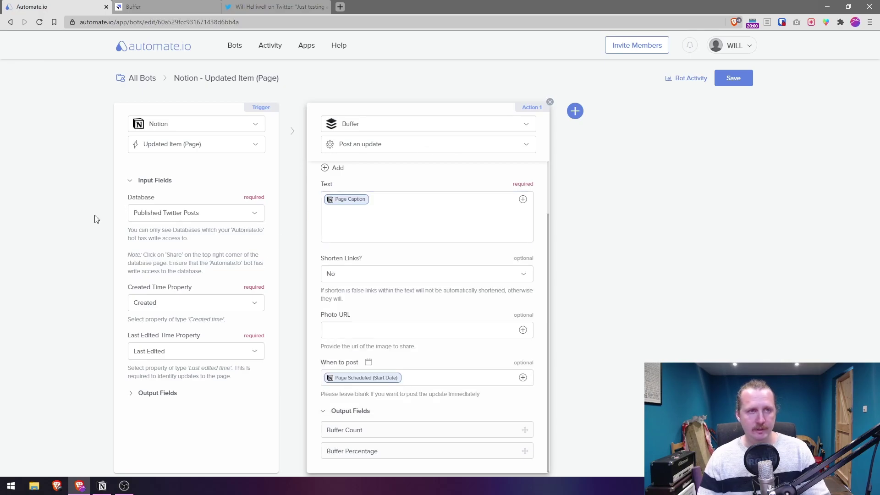
Step: Switch to Notion to check the Video post's caption, and return to the Automate.io bot
{"action": "key", "text": "alt+Tab"}
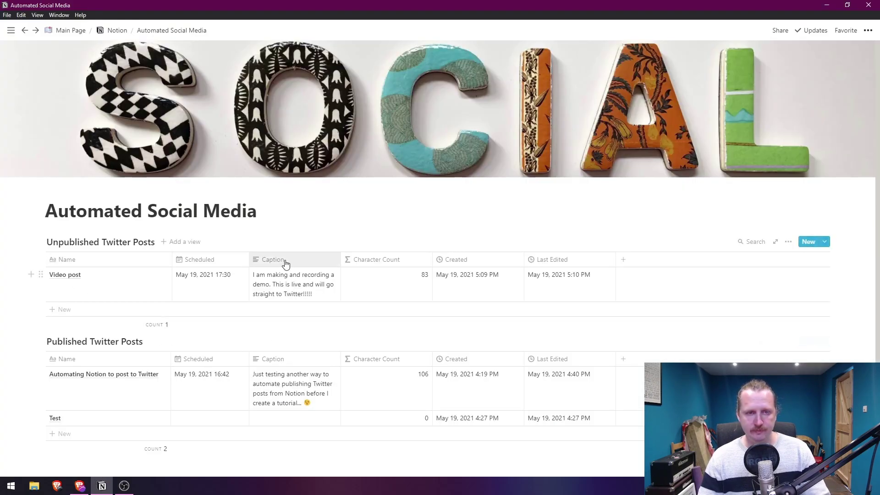
{"action": "left_click", "coordinate": [311, 291]}
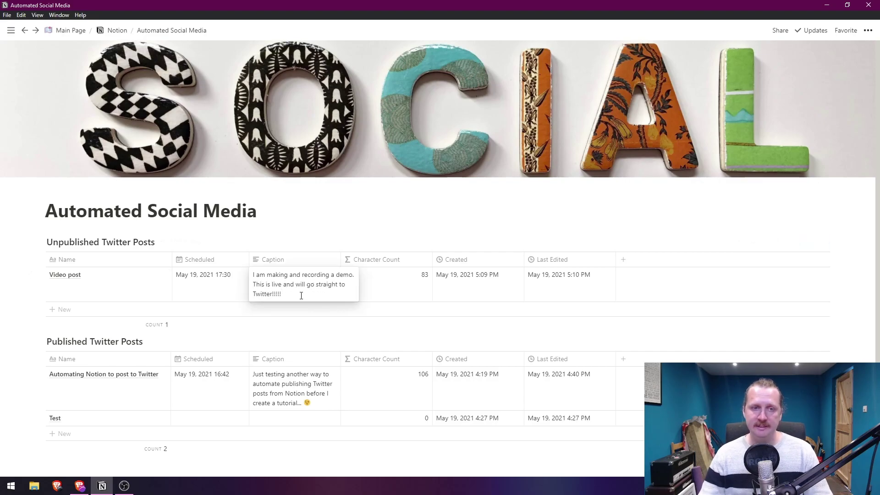
{"action": "key", "text": "alt+Tab"}
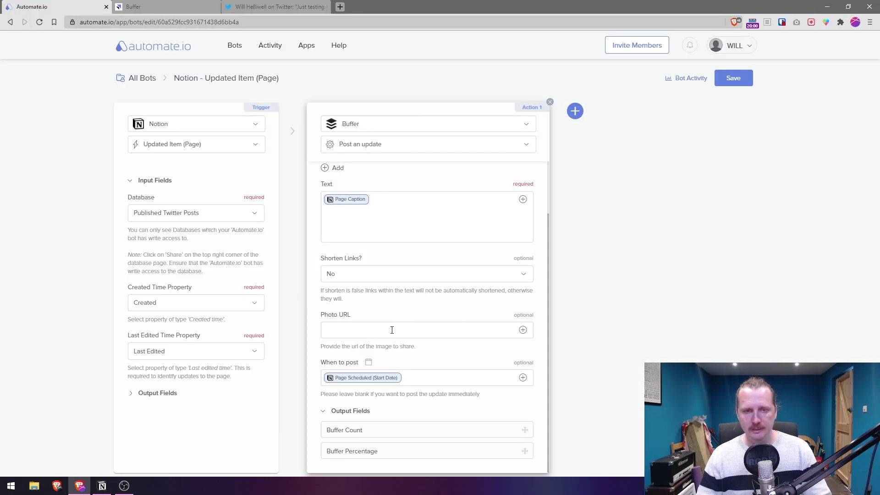
Step: Append #notionapi after Page Caption in the Buffer action's text and keep Shorten Links set to No
{"action": "left_click", "coordinate": [398, 206]}
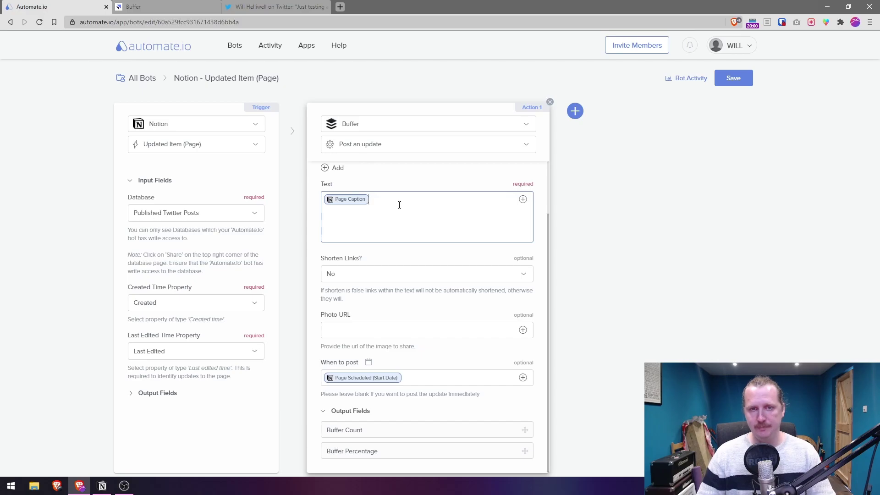
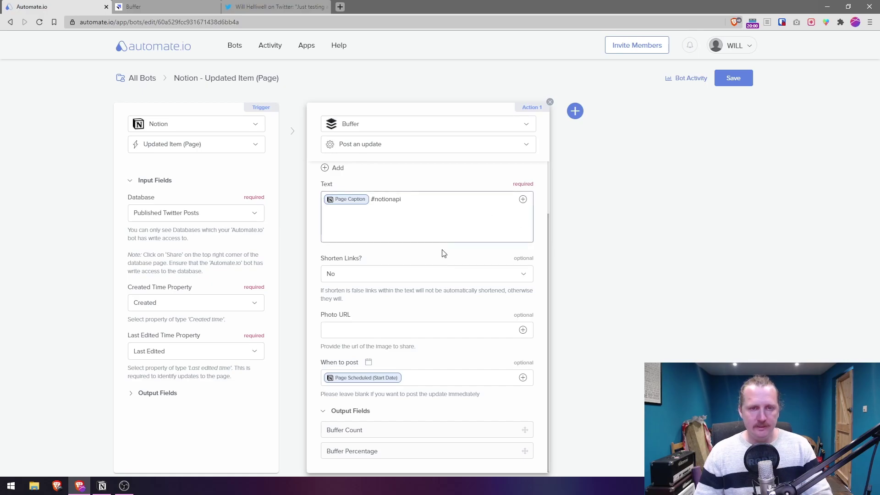
{"action": "left_click", "coordinate": [430, 280]}
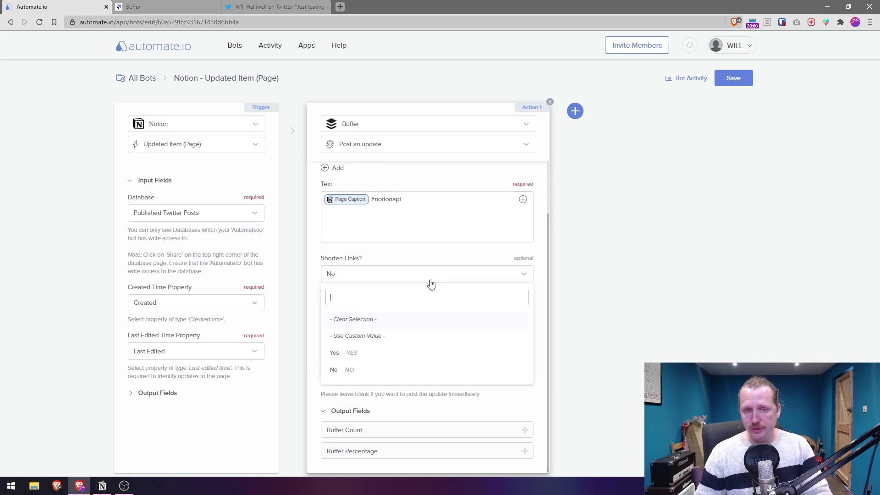
{"action": "left_click", "coordinate": [340, 369]}
{"action": "key", "text": "alt+Tab"}
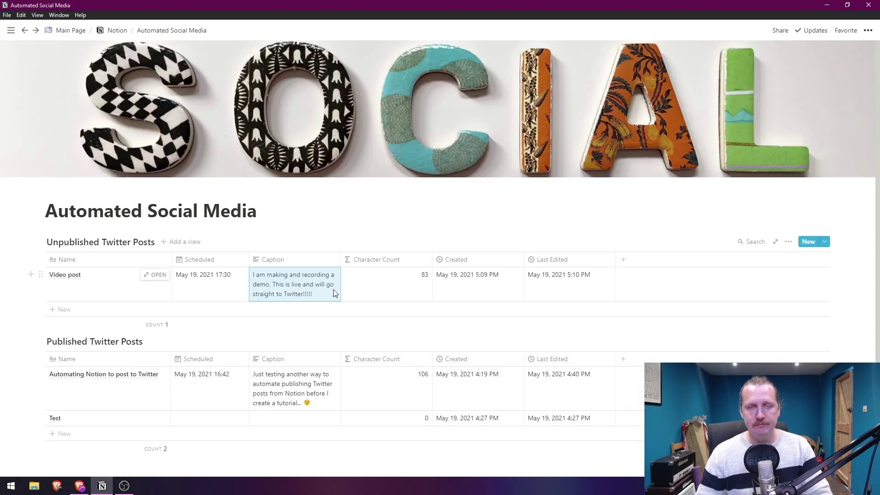
{"action": "key", "text": "alt+Tab"}
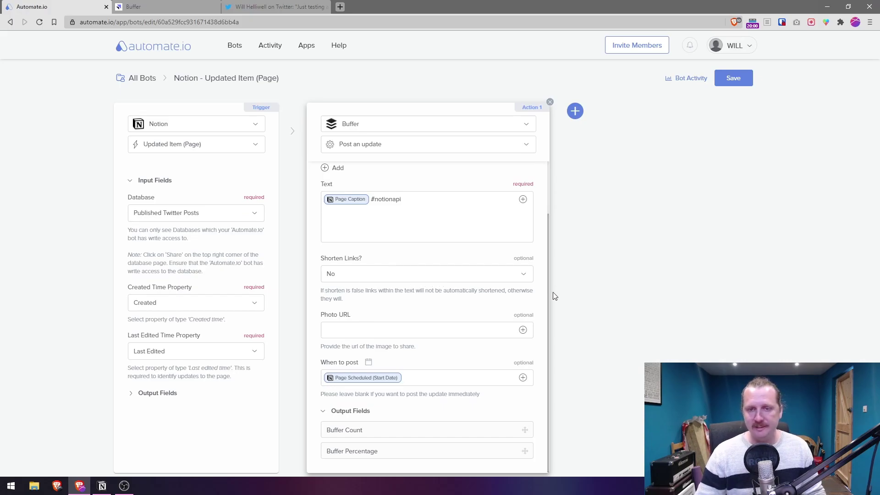
Step: Clear the Buffer action's posting time and insert Page Scheduled (Start Date) from the Notion trigger
{"action": "left_click", "coordinate": [374, 334]}
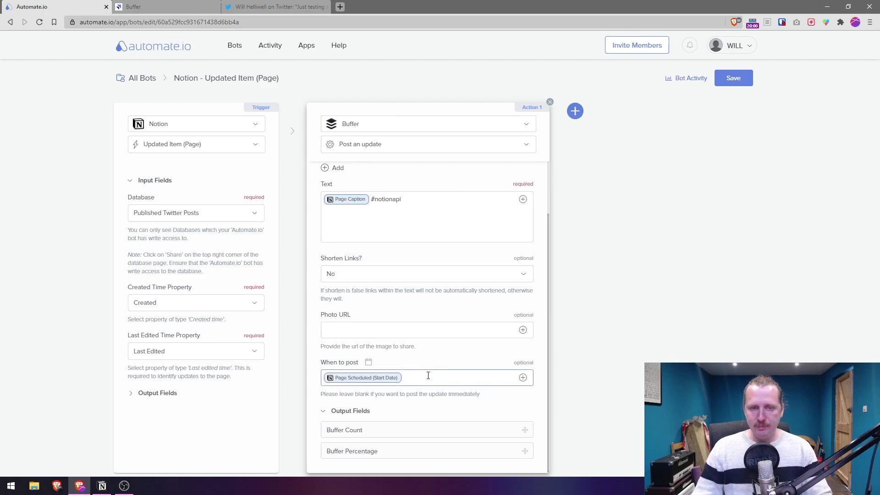
{"action": "key", "text": "BackSpace"}
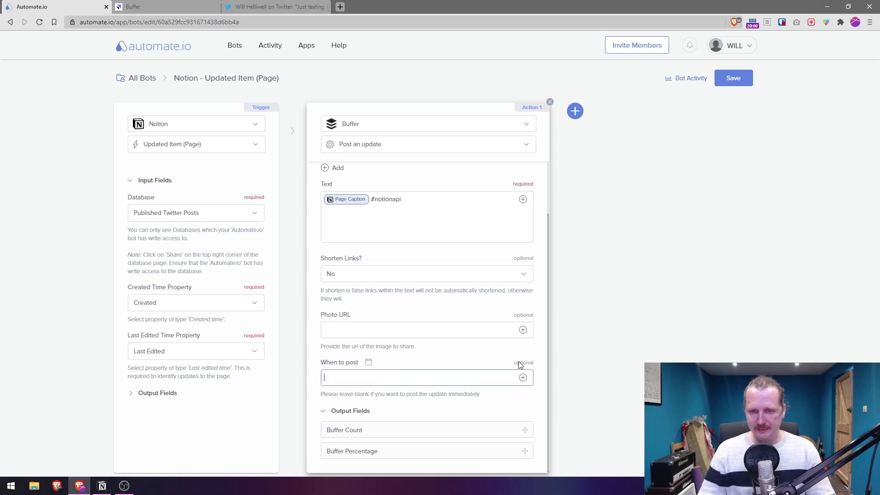
{"action": "left_click", "coordinate": [523, 377]}
{"action": "scroll", "coordinate": [468, 309], "scroll_direction": "down", "scroll_amount": 2}
{"action": "scroll", "coordinate": [440, 373], "scroll_direction": "down", "scroll_amount": 3}
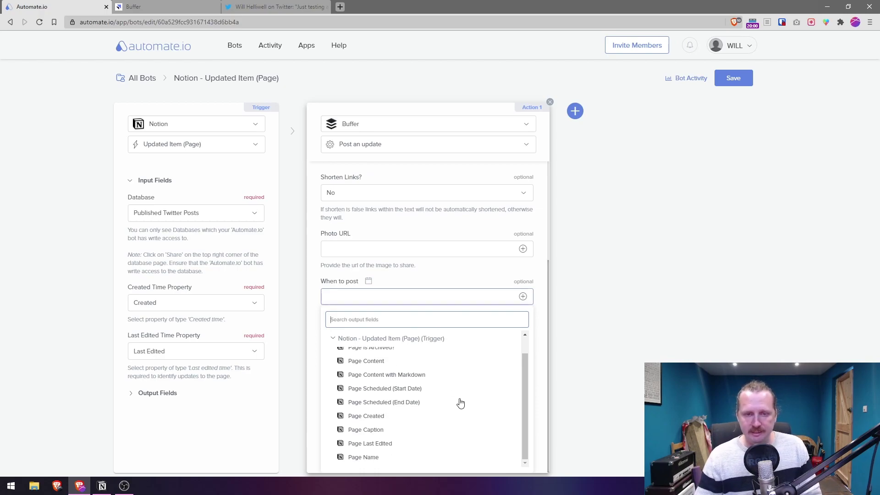
{"action": "left_click", "coordinate": [407, 388]}
Step: Switch to Notion to inspect the Video post's scheduled date and its end date option, and return to Automate.io
{"action": "key", "text": "alt+Tab"}
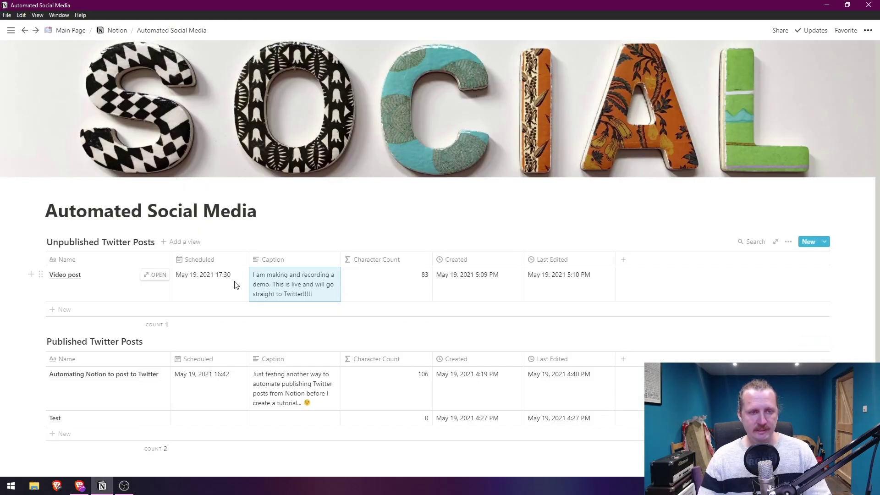
{"action": "left_click", "coordinate": [214, 284]}
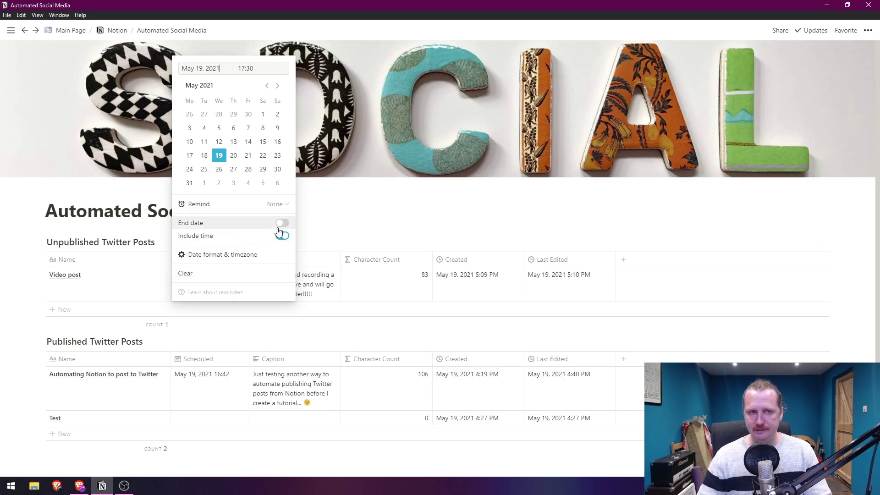
{"action": "key", "text": "alt+Tab"}
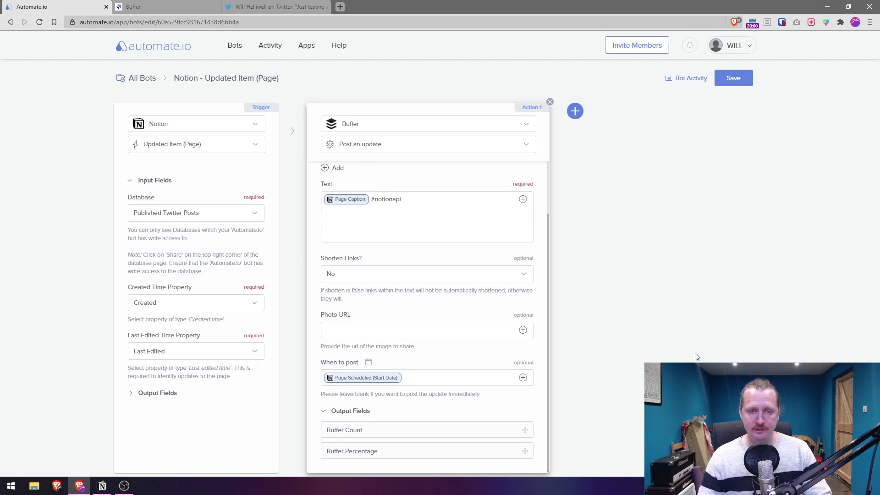
Step: Collapse the Buffer action's output fields and compare its text with the Video post row in Notion, closing the date picker there
{"action": "left_click", "coordinate": [337, 415]}
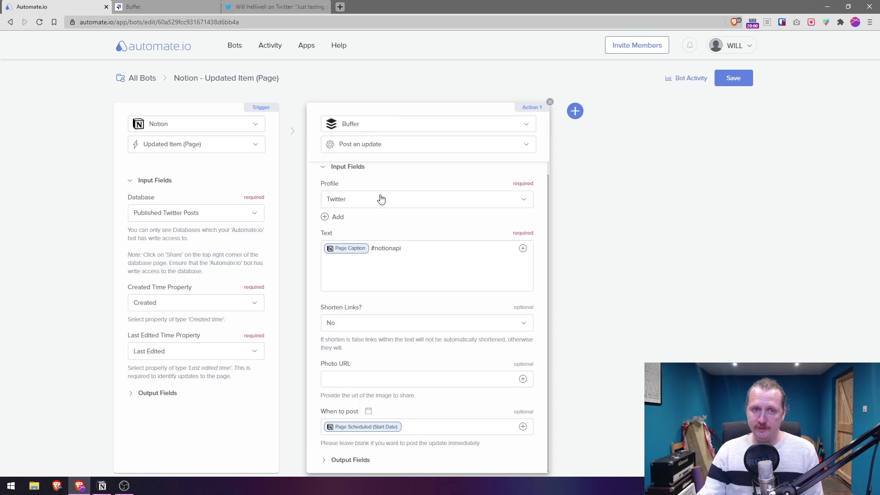
{"action": "left_click", "coordinate": [373, 256]}
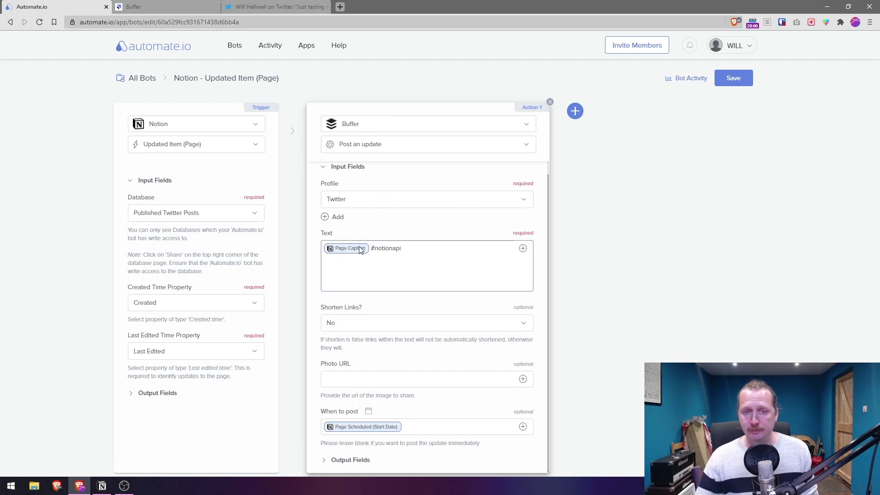
{"action": "key", "text": "alt+Tab"}
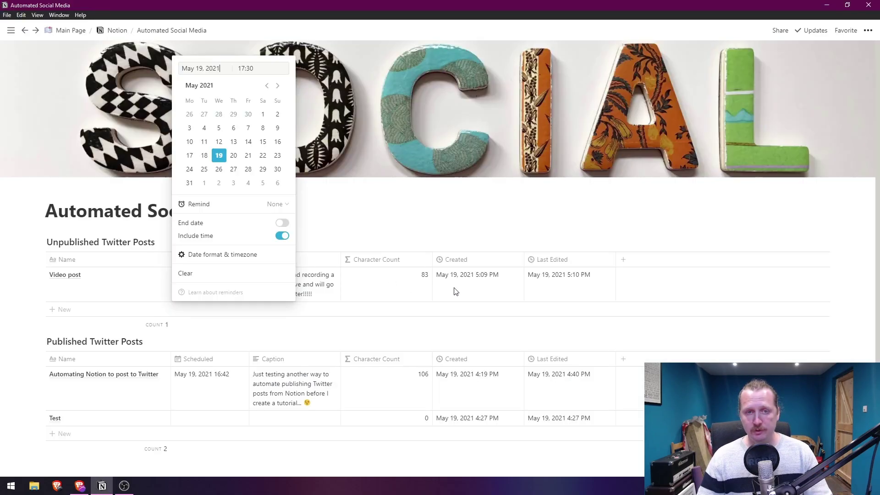
{"action": "left_click", "coordinate": [369, 211]}
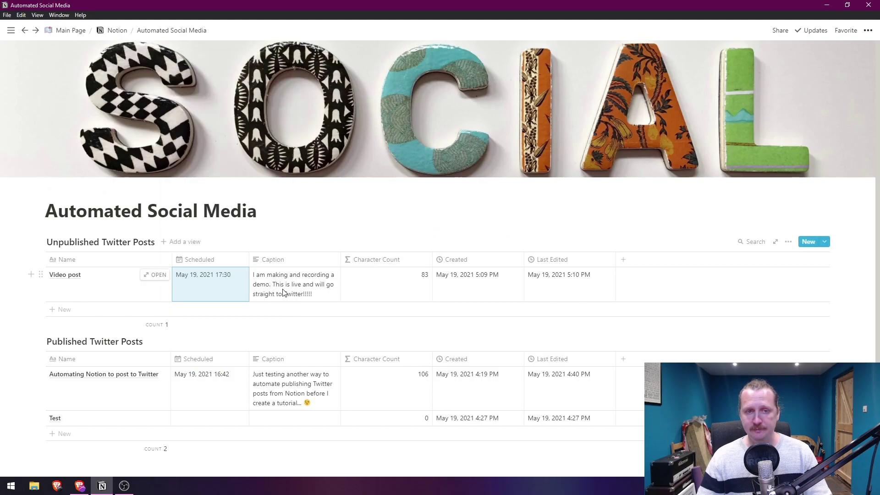
{"action": "key", "text": "alt+Tab"}
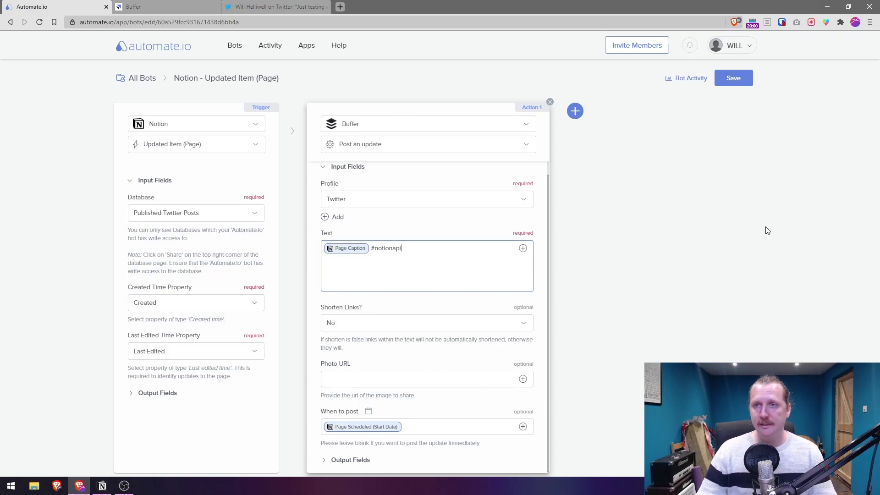
Step: Save the bot and, in Notion, move the Video post row from Unpublished Twitter Posts to the start of Published Twitter Posts
{"action": "left_click", "coordinate": [731, 78]}
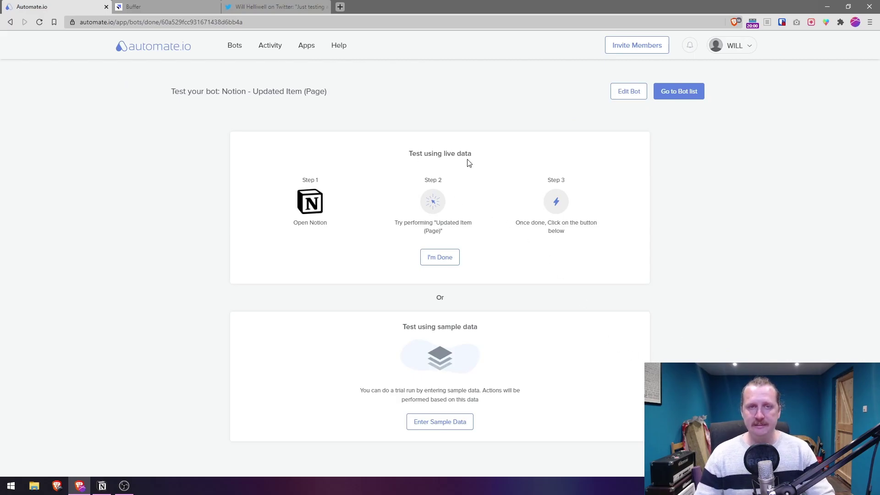
{"action": "key", "text": "alt+Tab"}
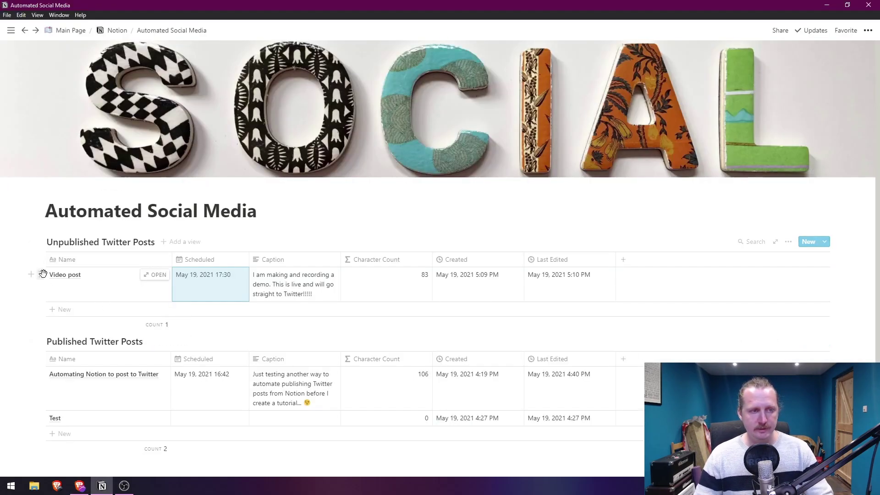
{"action": "left_click_drag", "start_coordinate": [43, 274], "coordinate": [78, 369]}
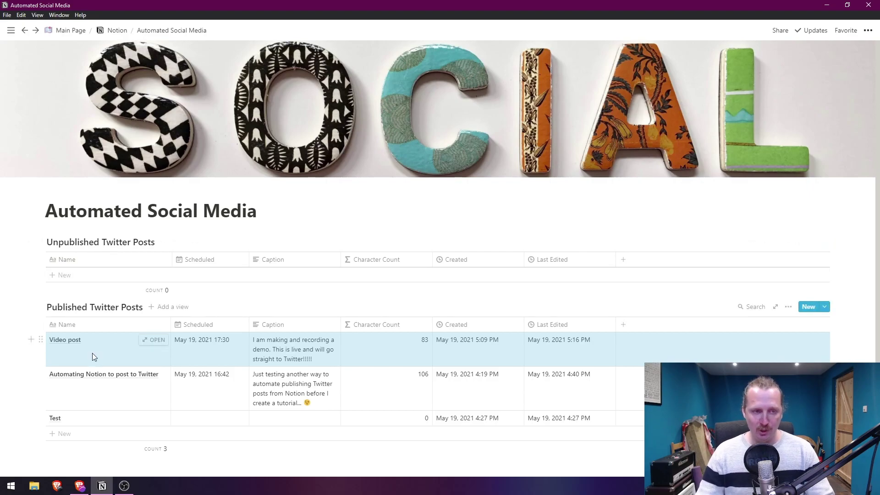
Step: Switch back to Automate.io, run the bot's test using live data and go to the bot list
{"action": "key", "text": "alt+Tab"}
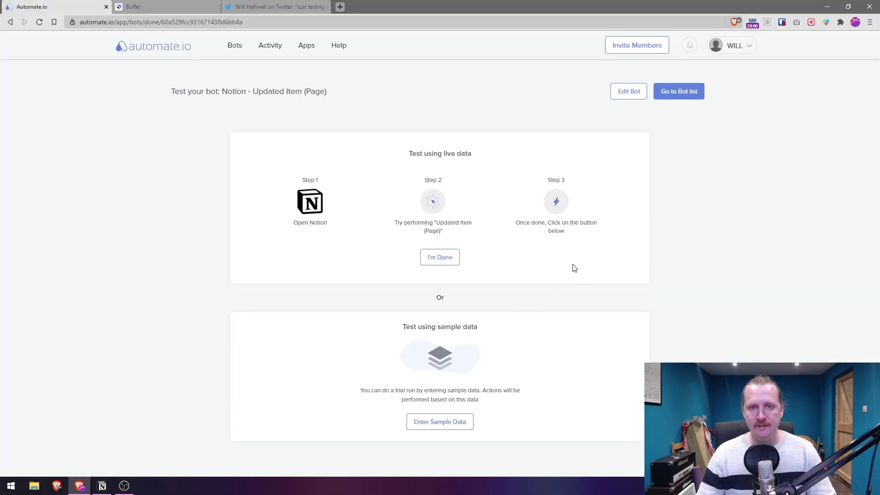
{"action": "left_click", "coordinate": [437, 259]}
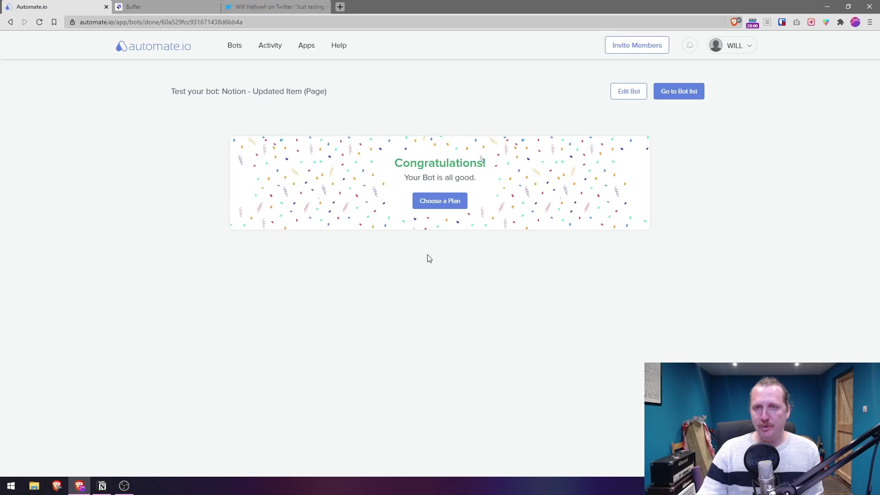
{"action": "left_click", "coordinate": [685, 93]}
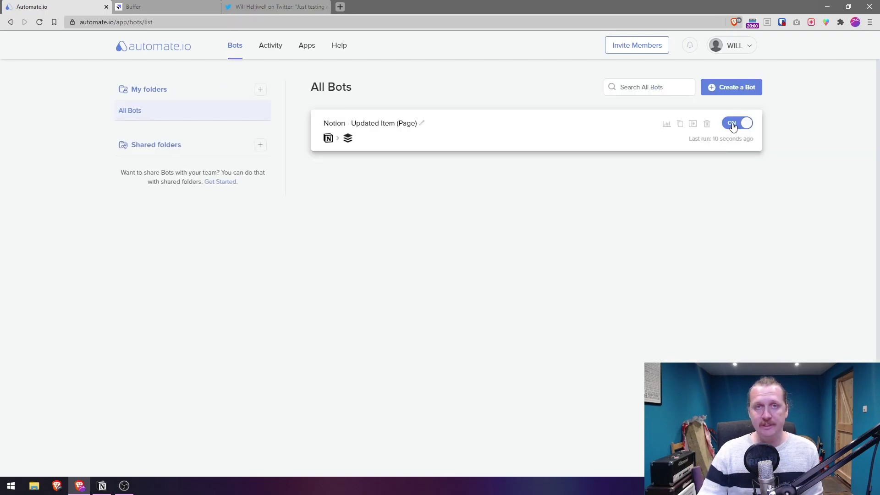
Step: Check Buffer's Twitter queue for the scheduled post and compare it with the Video post row in Notion
{"action": "left_click", "coordinate": [172, 6]}
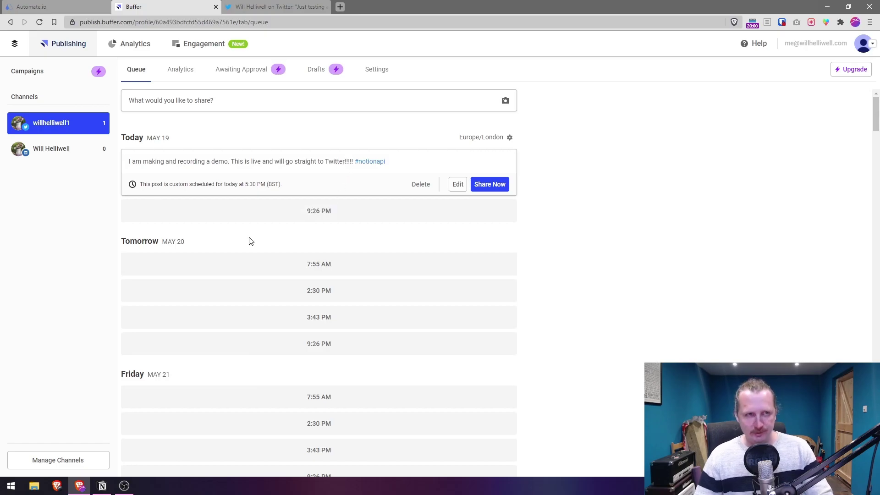
{"action": "key", "text": "alt+Tab"}
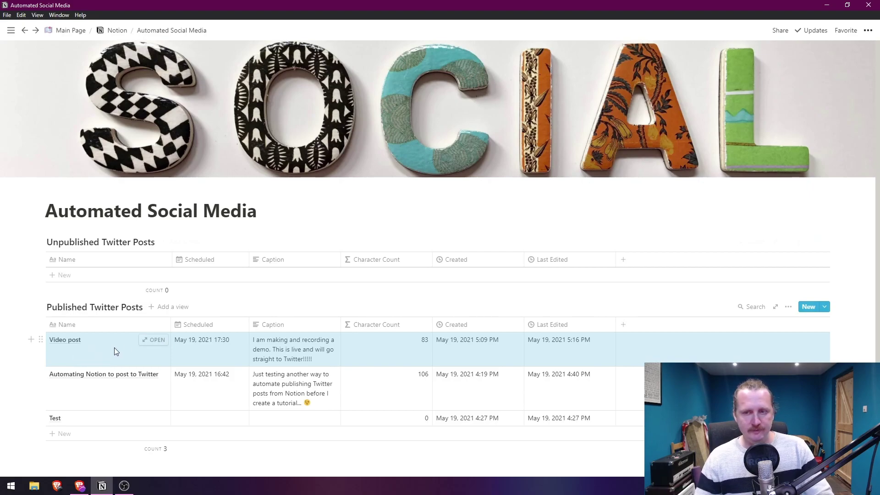
{"action": "key", "text": "alt+Tab"}
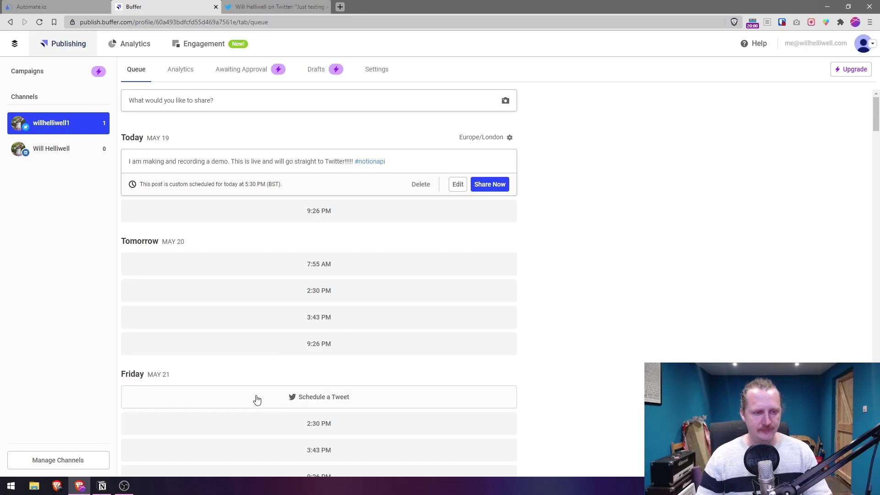
{"action": "key", "text": "alt+Tab"}
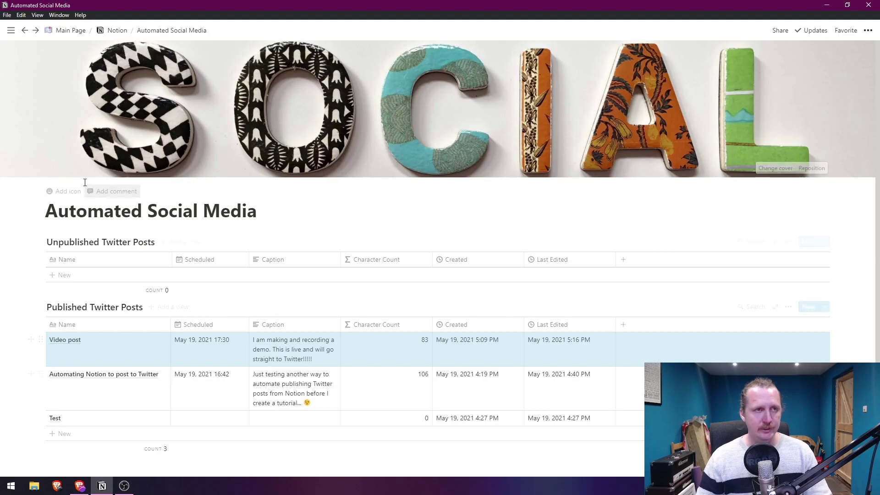
Step: Open the Social Media Planner page from Notion's Main Page
{"action": "left_click", "coordinate": [71, 31]}
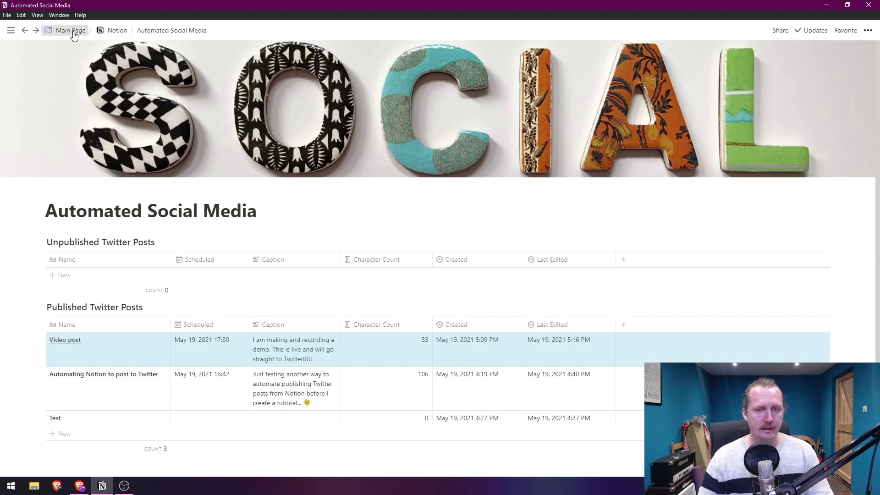
{"action": "left_click", "coordinate": [503, 286]}
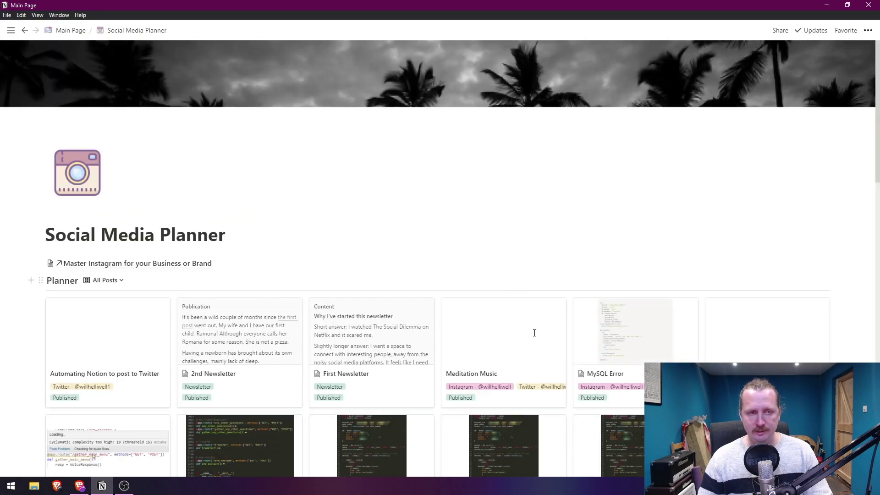
Step: Open the Automating Notion to post to Twitter card in the Social Media Planner, review its Profile options and close it unchanged
{"action": "left_click", "coordinate": [120, 340]}
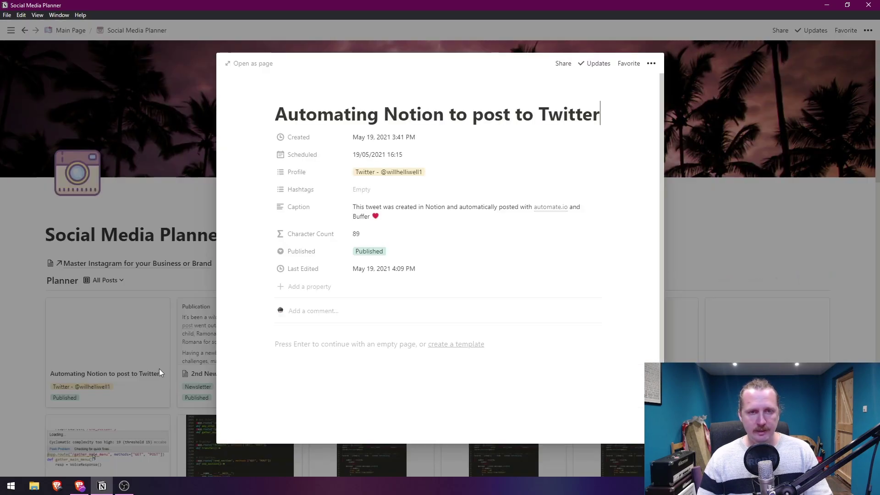
{"action": "left_click", "coordinate": [444, 178]}
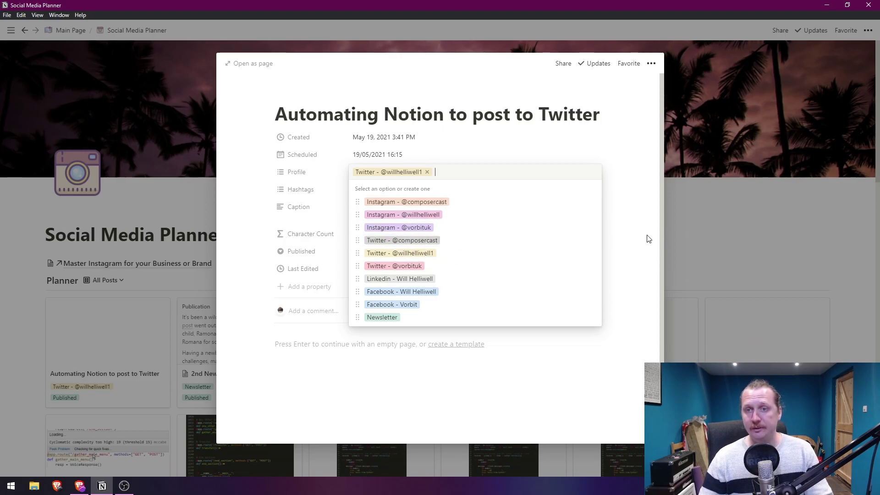
{"action": "left_click", "coordinate": [628, 218]}
{"action": "left_click", "coordinate": [75, 91]}
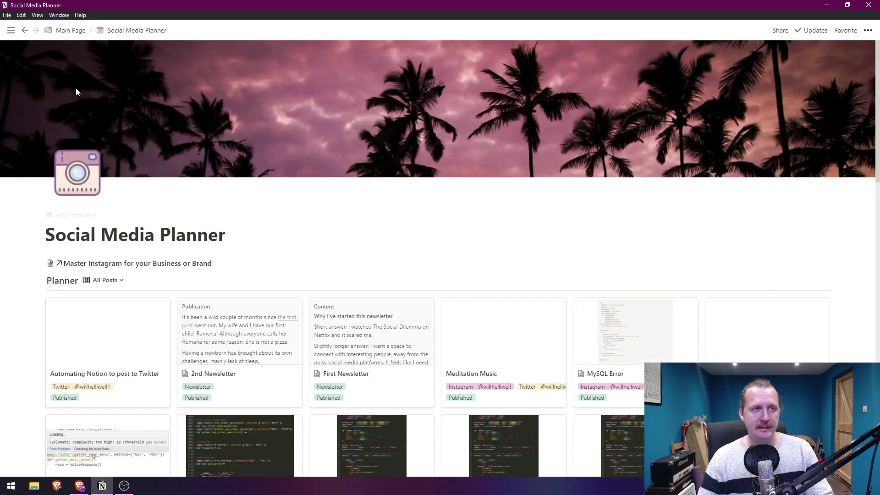
Step: Return to Notion's Automated Social Media page, switch to Buffer and share the queued demo post immediately
{"action": "left_click", "coordinate": [69, 30]}
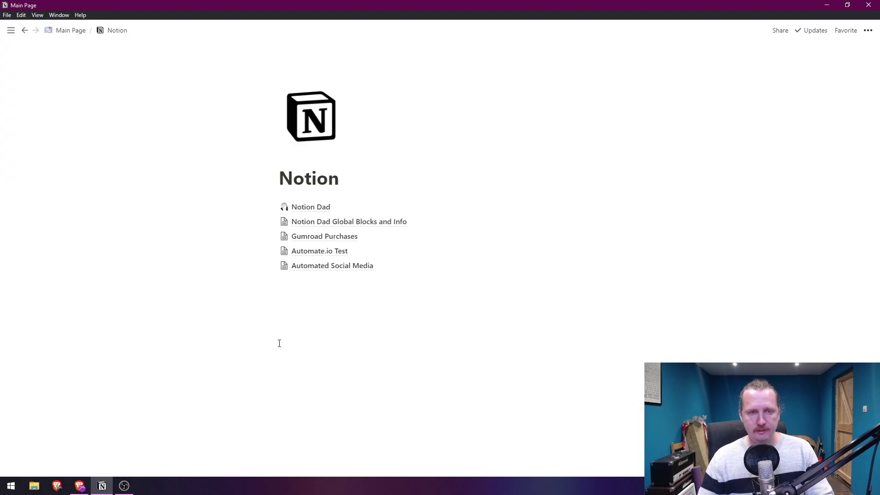
{"action": "left_click", "coordinate": [343, 268]}
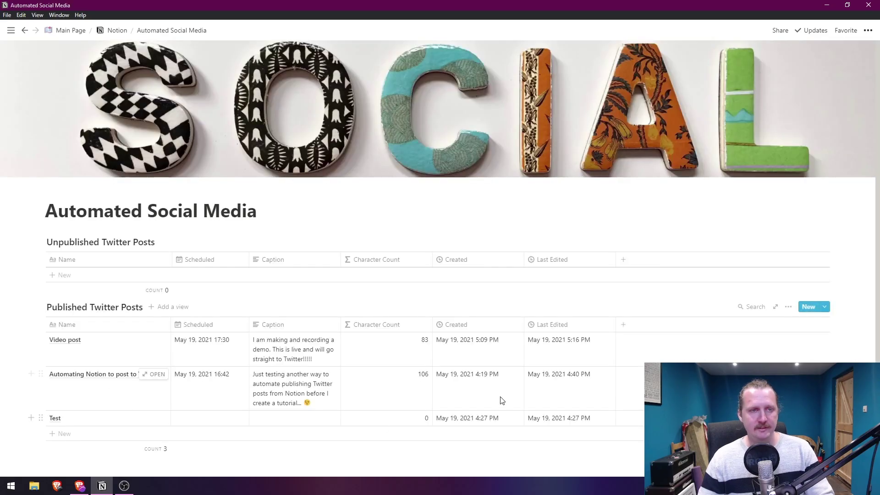
{"action": "key", "text": "alt+Tab"}
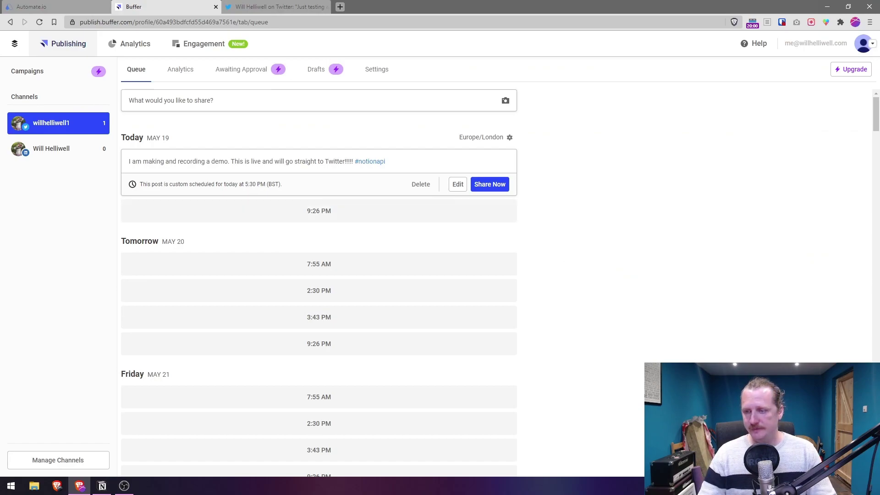
{"action": "left_click", "coordinate": [490, 185]}
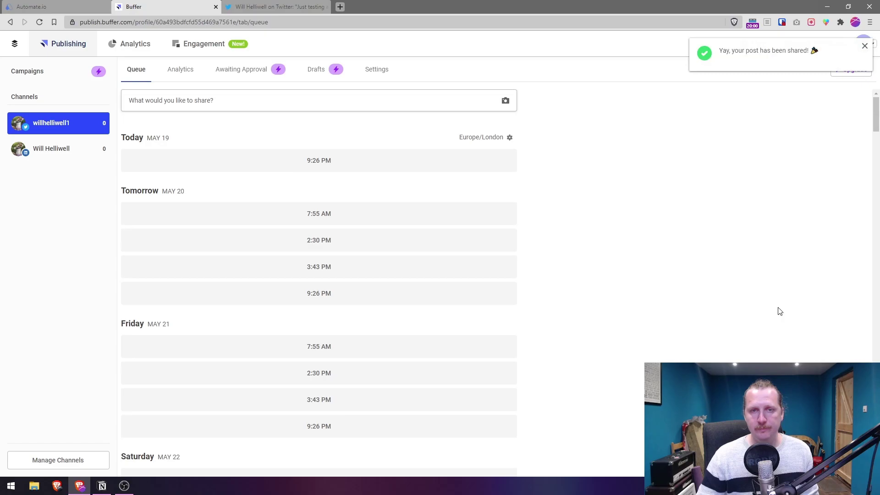
Step: Open the new #notionapi demo tweet from the Twitter profile and compare it with the Video post row in Notion
{"action": "left_click", "coordinate": [270, 6]}
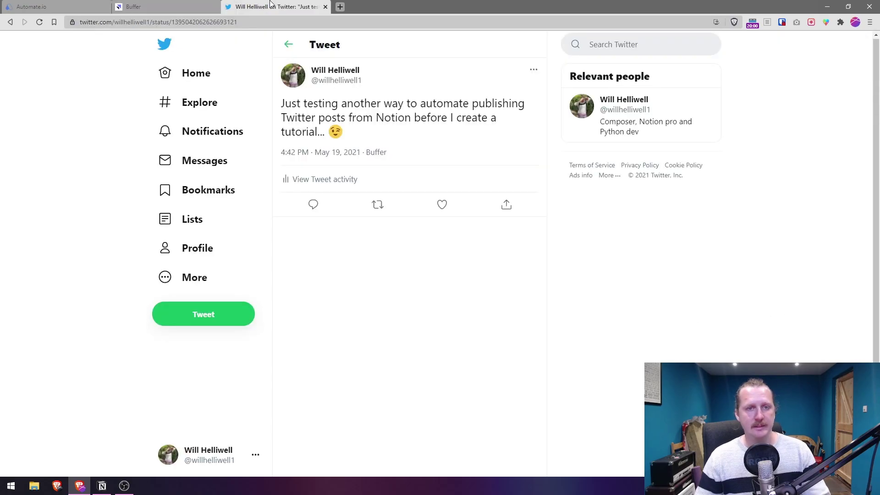
{"action": "left_click", "coordinate": [189, 248]}
{"action": "scroll", "coordinate": [288, 256], "scroll_direction": "down", "scroll_amount": 5}
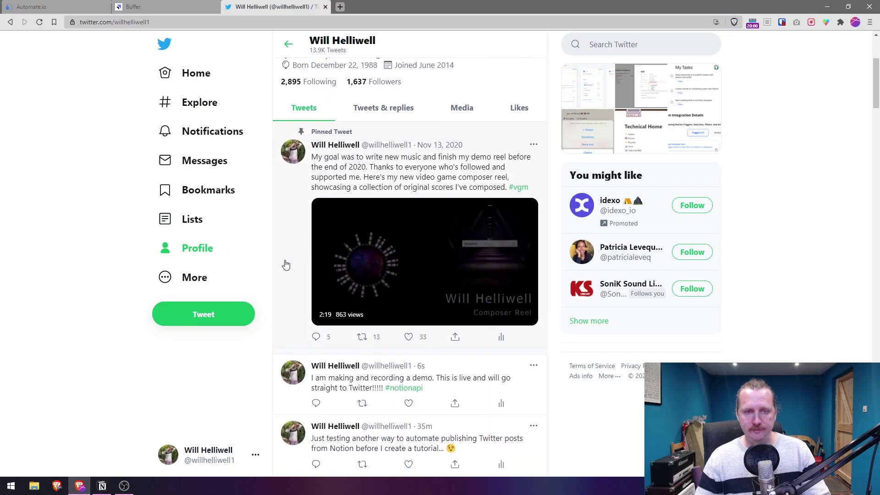
{"action": "scroll", "coordinate": [292, 234], "scroll_direction": "down", "scroll_amount": 3}
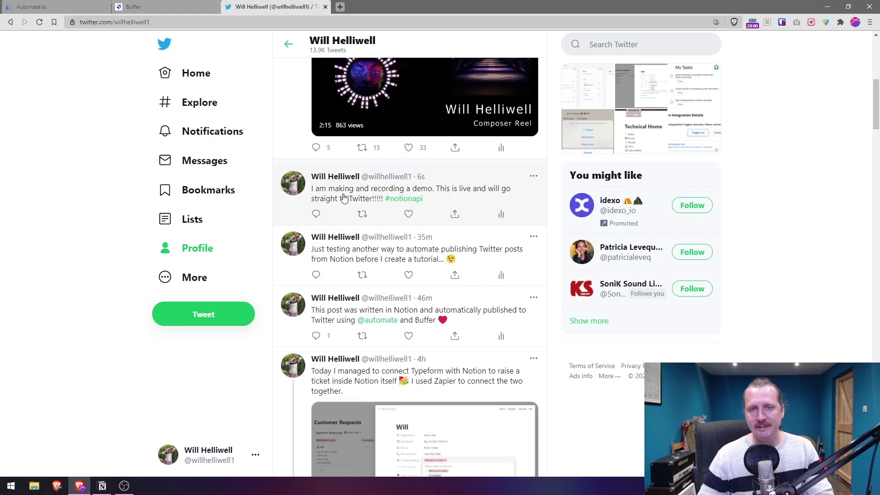
{"action": "left_click", "coordinate": [371, 197]}
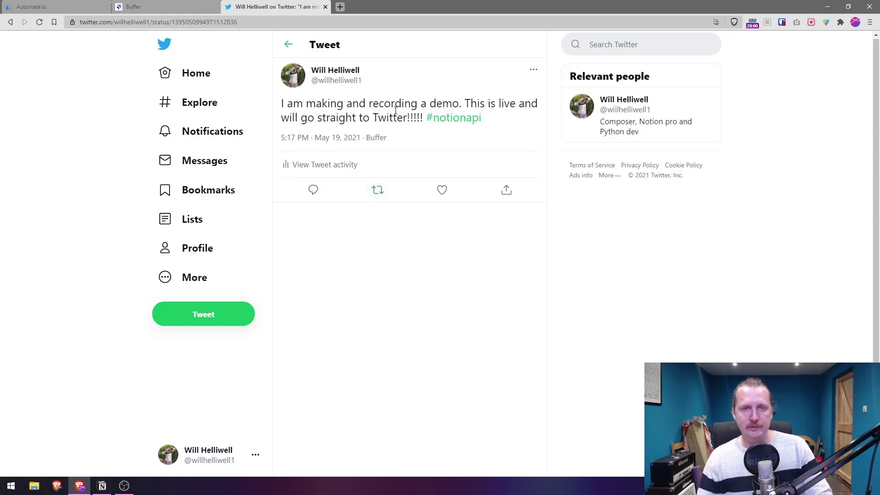
{"action": "left_click", "coordinate": [102, 485]}
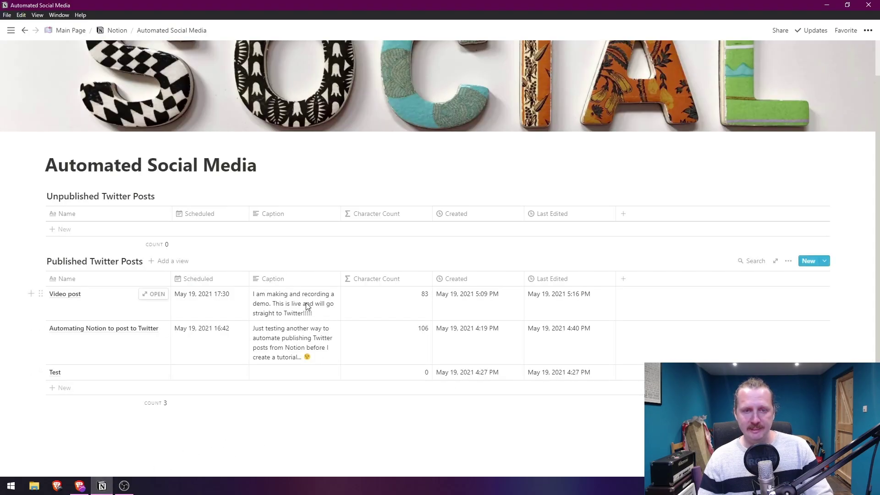
{"action": "key", "text": "alt+Tab"}
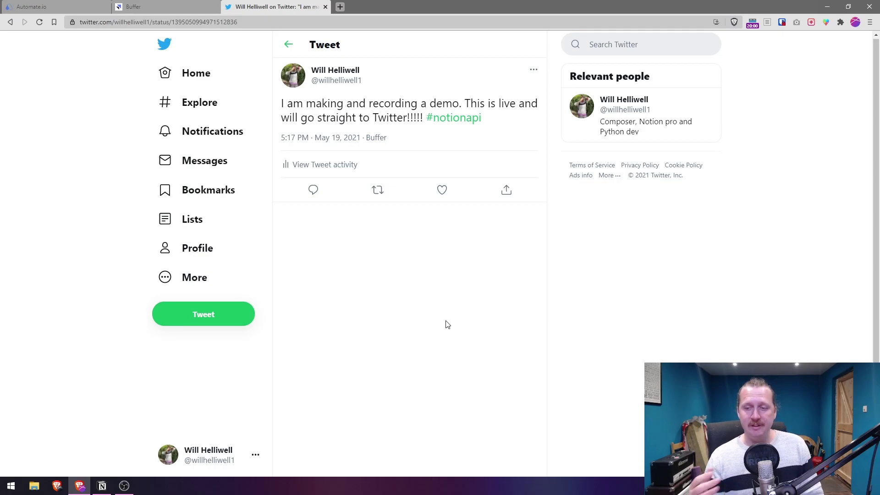
Step: Switch to Automate.io and open the Notion - Updated Item (Page) bot to review its trigger and Buffer action settings
{"action": "left_click", "coordinate": [54, 6]}
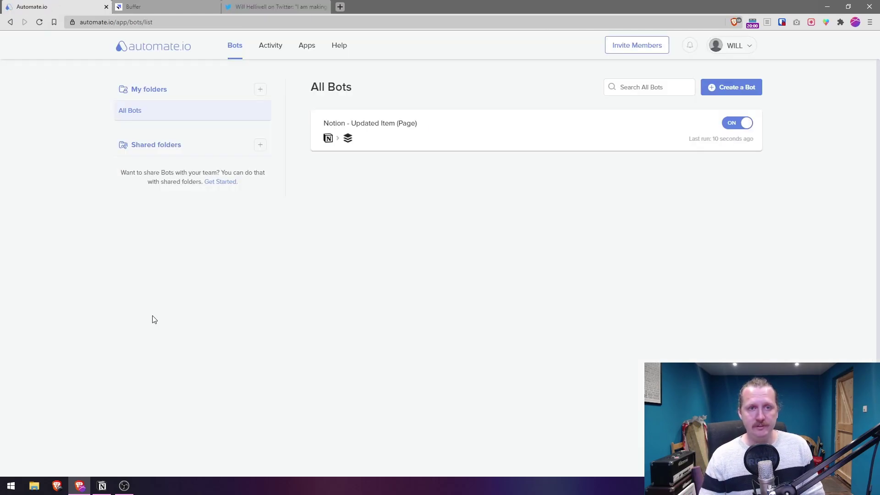
{"action": "left_click", "coordinate": [530, 136]}
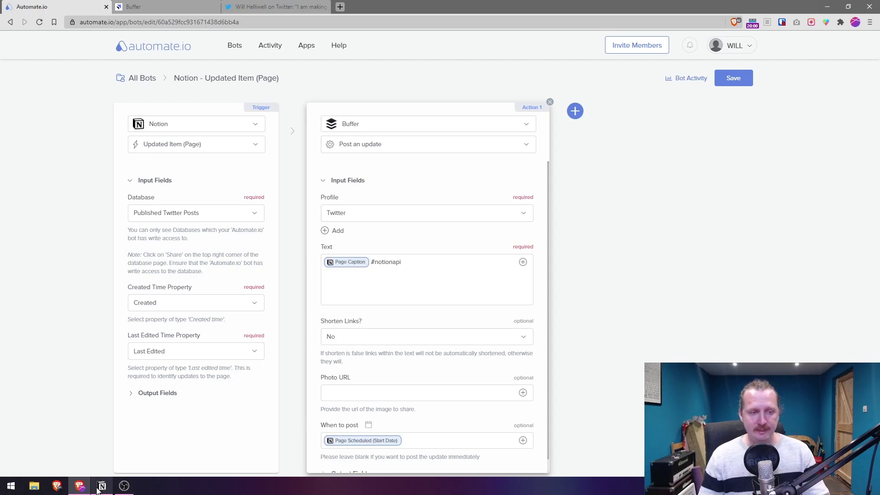
{"action": "mouse_move", "coordinate": [98, 488]}
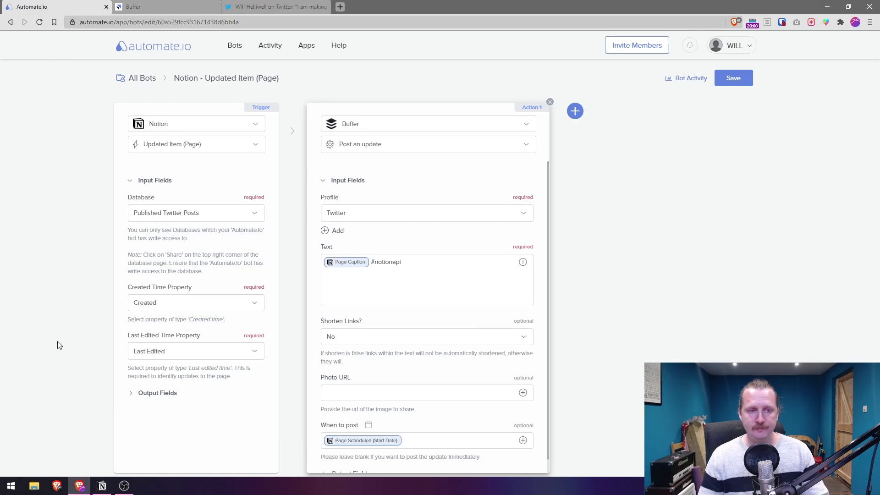